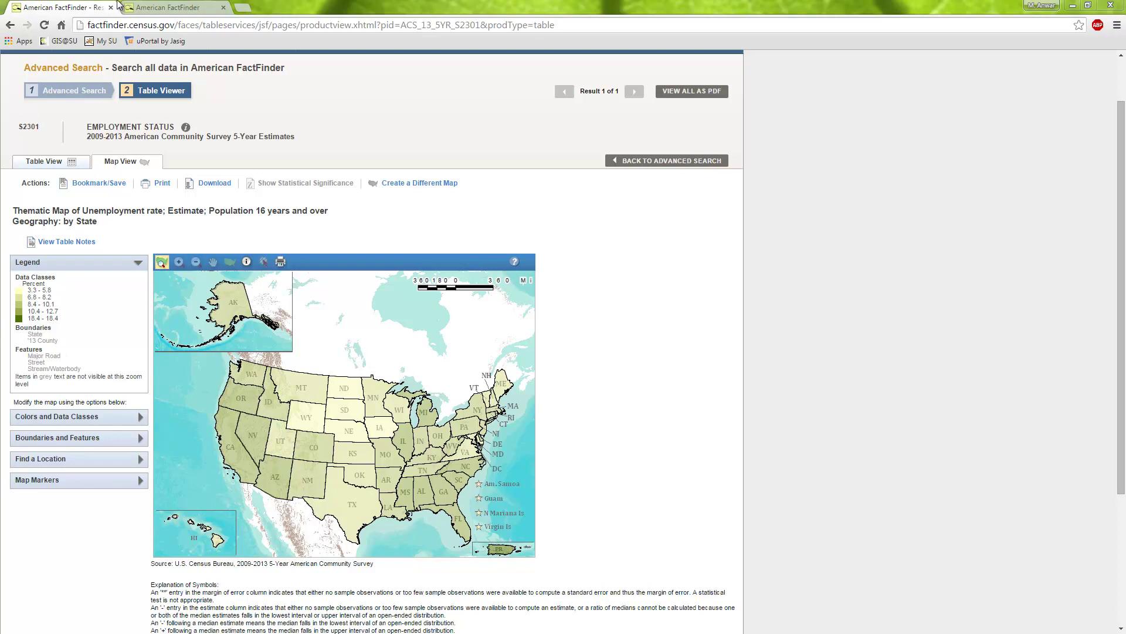
- Switch to the second FactFinder tab and expand the Advanced Search section on the main page
left_click(179, 8)
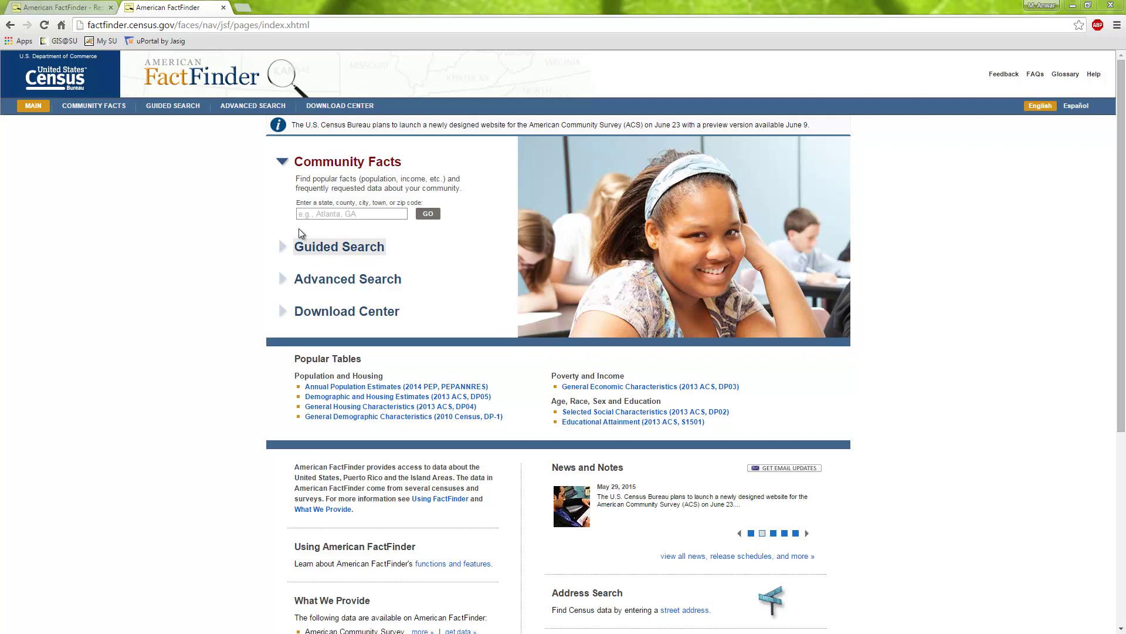
left_click(379, 281)
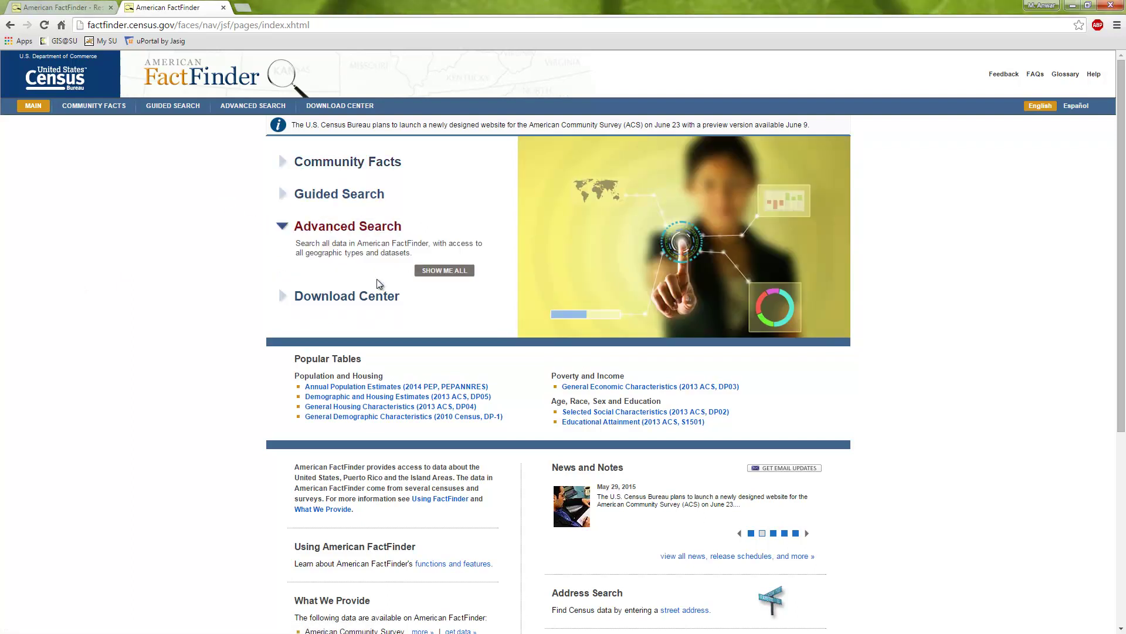
- Show all data in Advanced Search and remove the State and Employment (Labor Force) Status filters
left_click(457, 273)
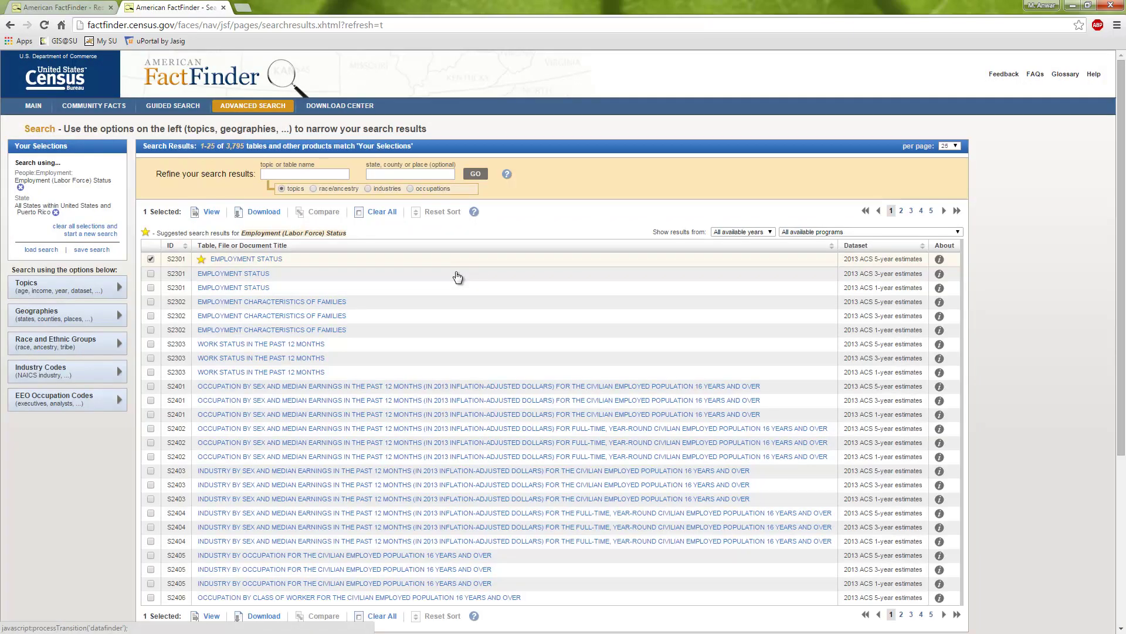
left_click(56, 214)
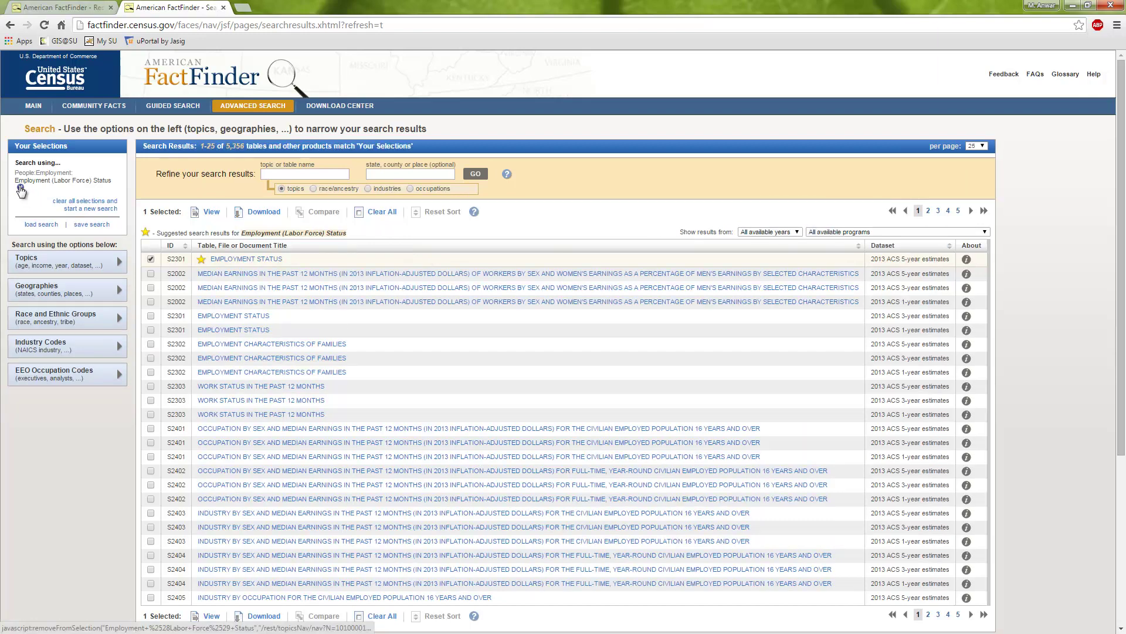
left_click(21, 189)
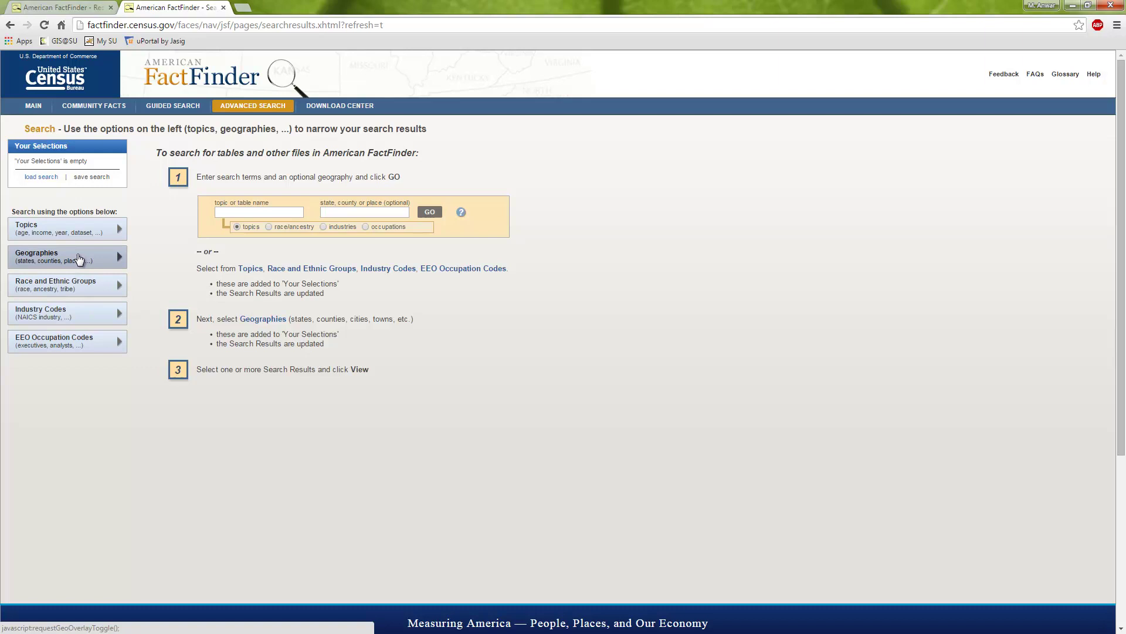
- Set the geography search's geographic type to State - 040
left_click(80, 259)
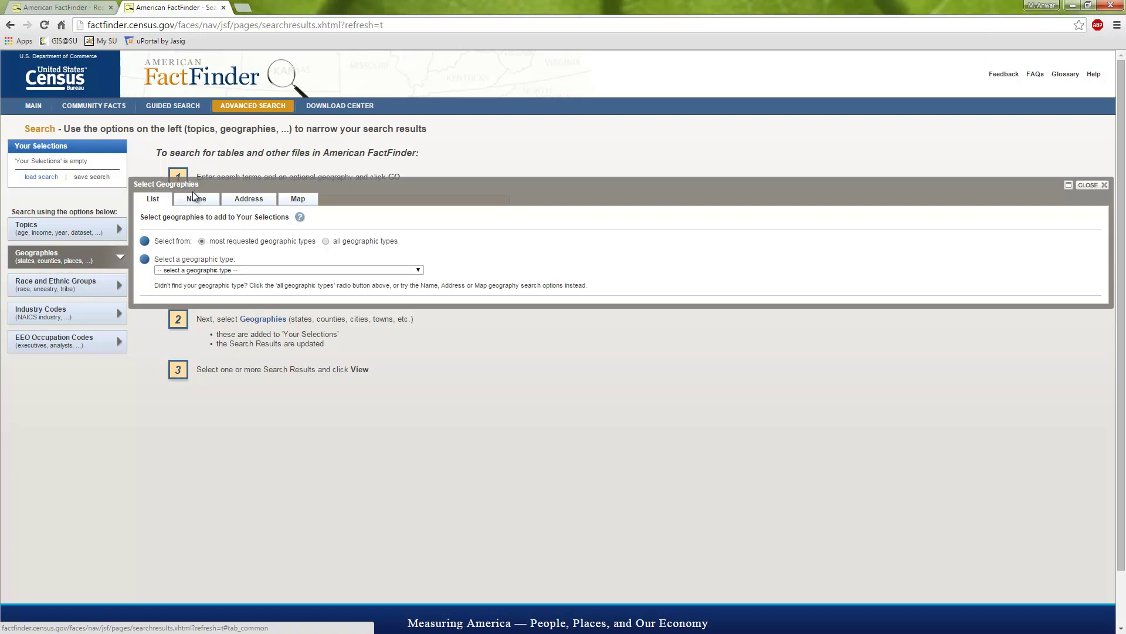
left_click(223, 271)
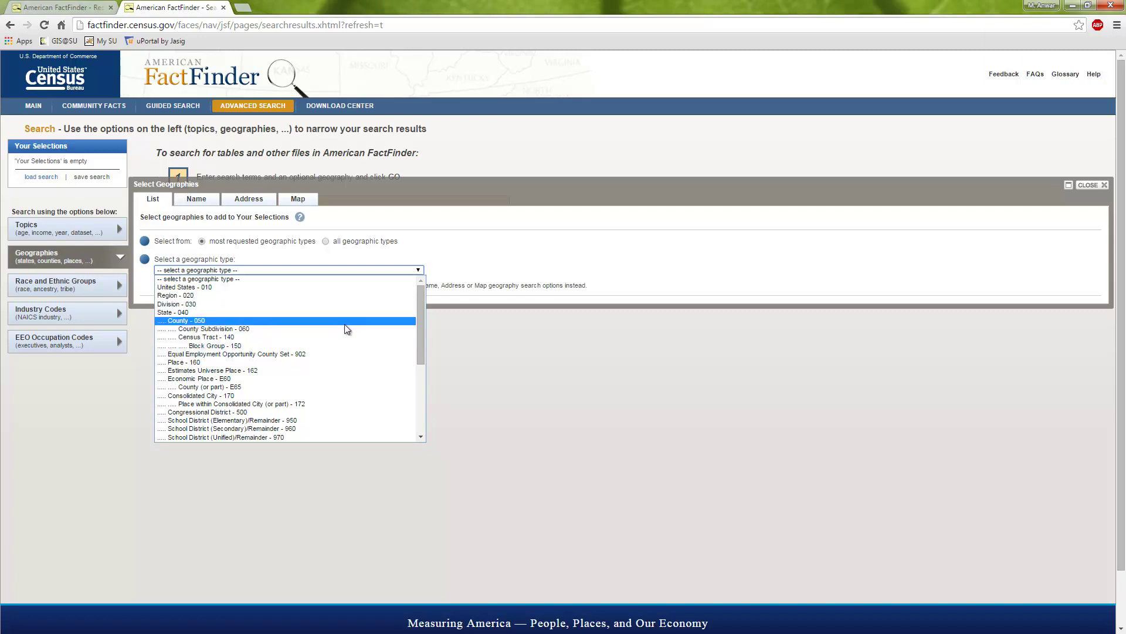
left_click(213, 311)
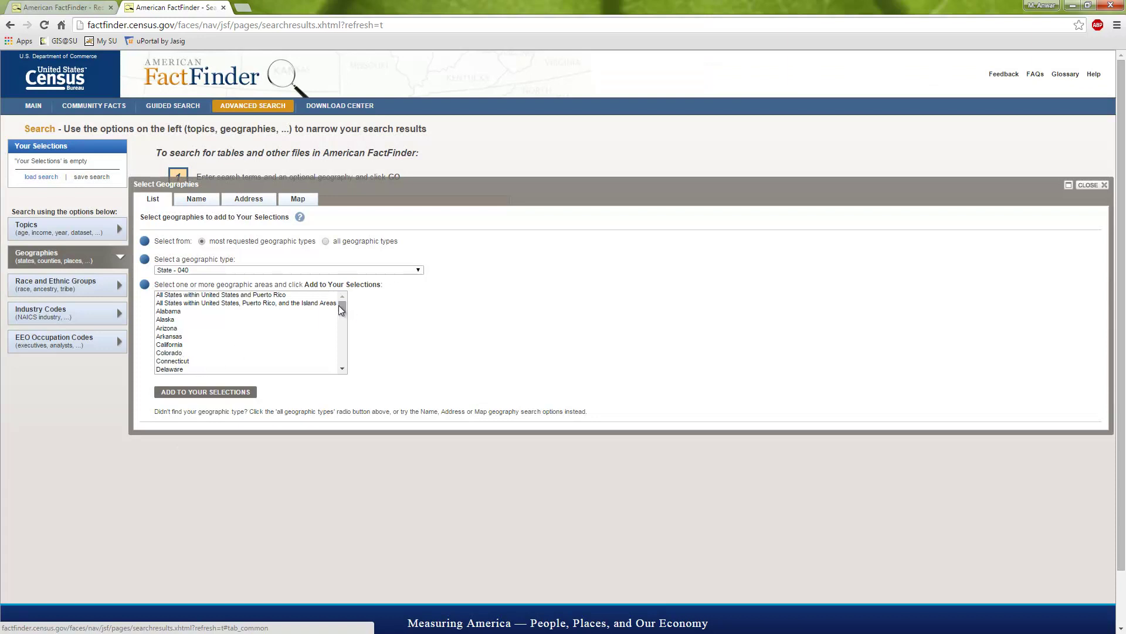
- Select All States within United States and Puerto Rico, clearing the individual state picks
left_click_drag(339, 305, 343, 320)
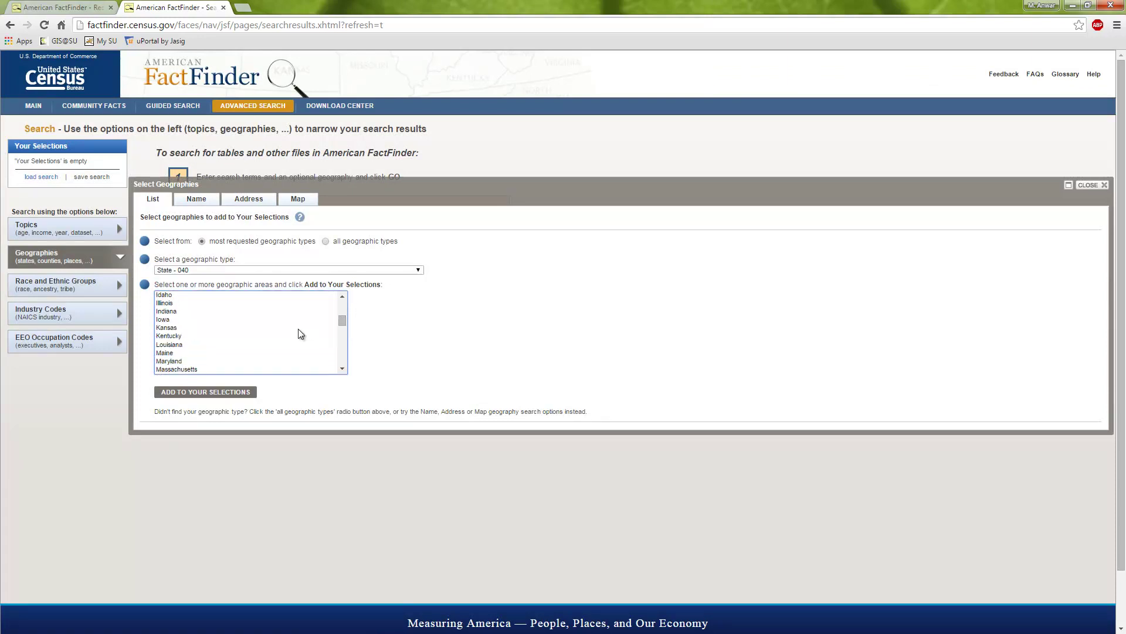
left_click(176, 360)
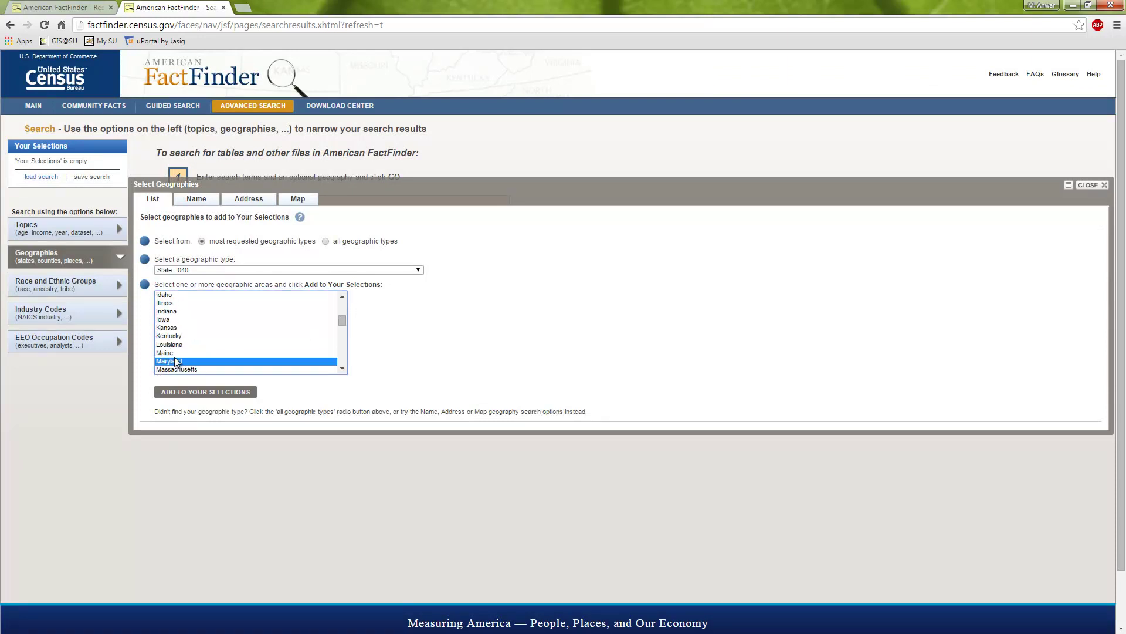
left_click(174, 327, "ctrl")
left_click(194, 345, "ctrl")
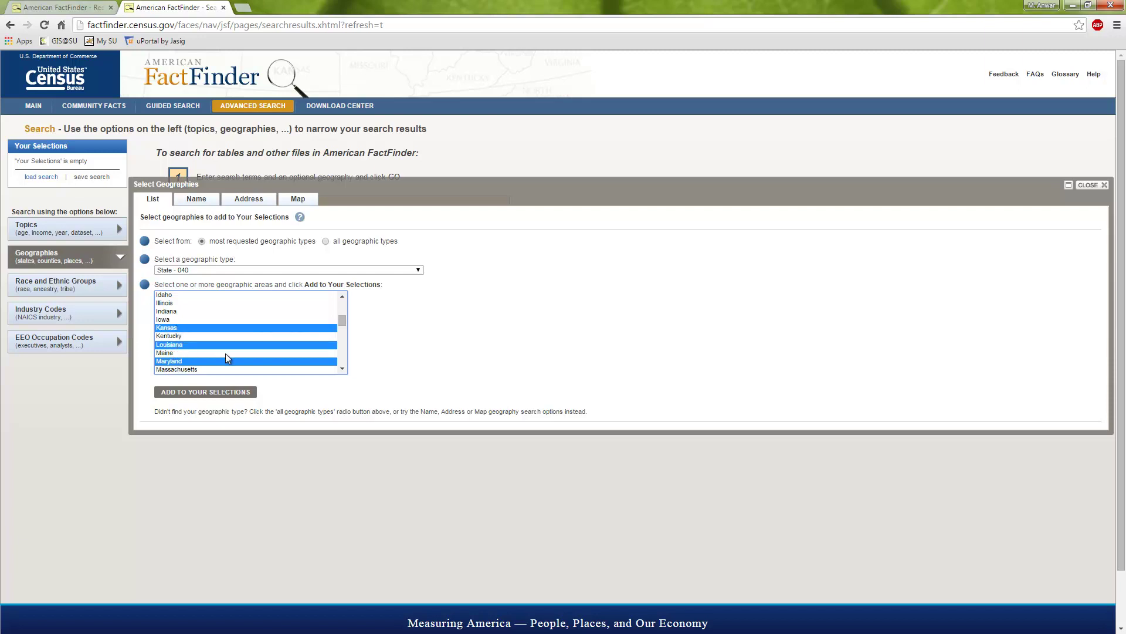
left_click(301, 327)
left_click(311, 311)
scroll(338, 307, "up", 5)
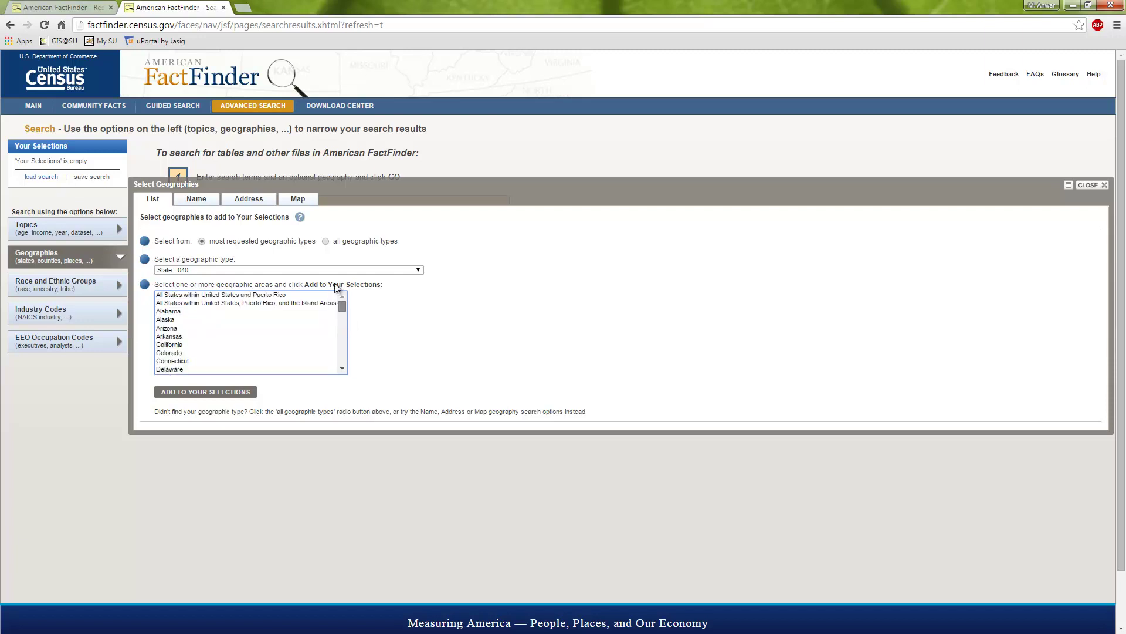
left_click(264, 295)
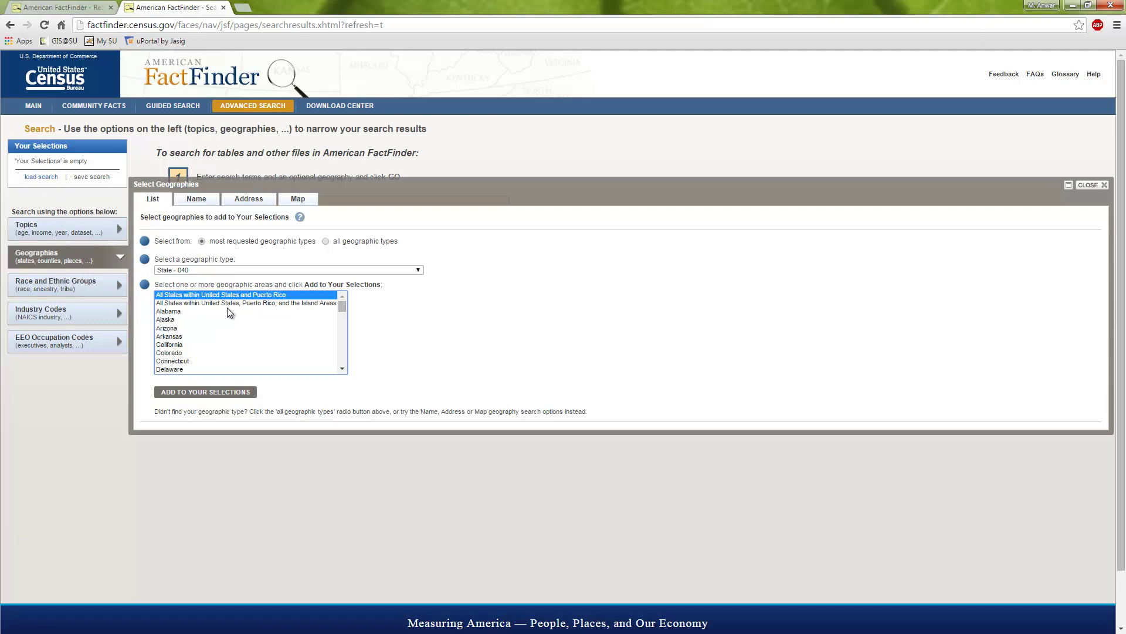
- Add All States within United States and Puerto Rico to Your Selections, giving 44,769 tables, and bring up Topics
left_click(251, 396)
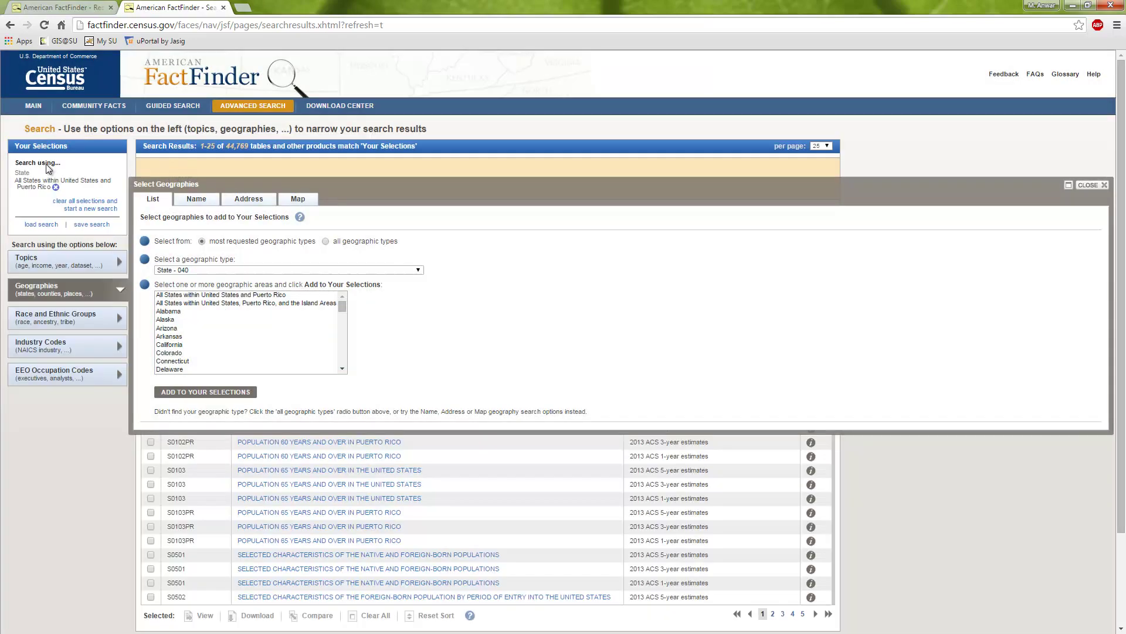
left_click(1087, 185)
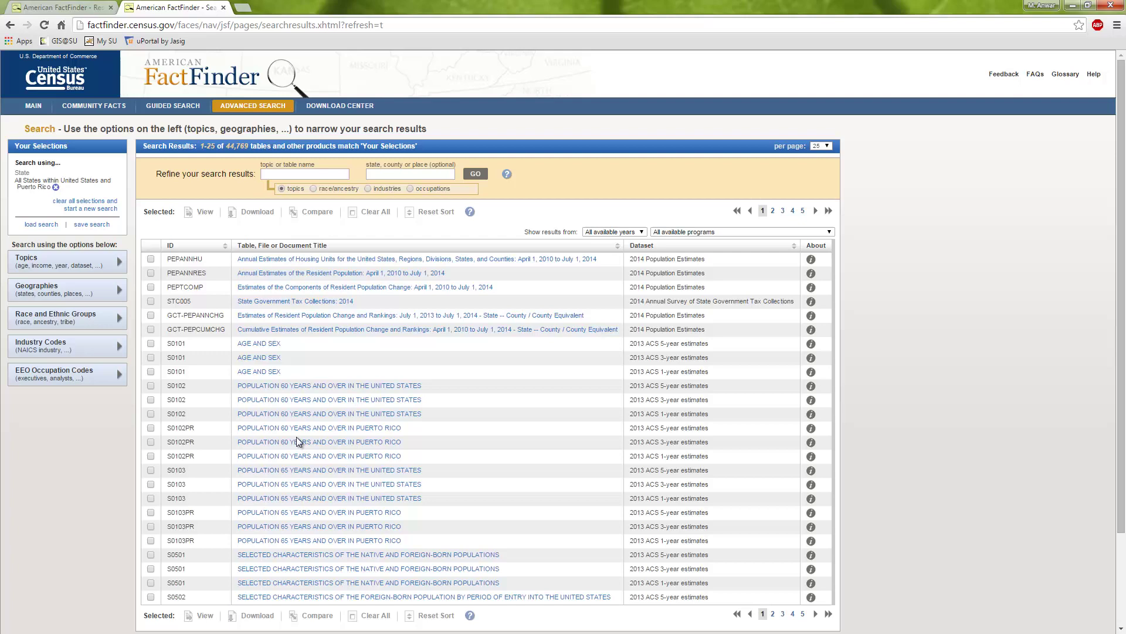
scroll(278, 445, "down", 3)
scroll(278, 445, "up", 3)
left_click(120, 268)
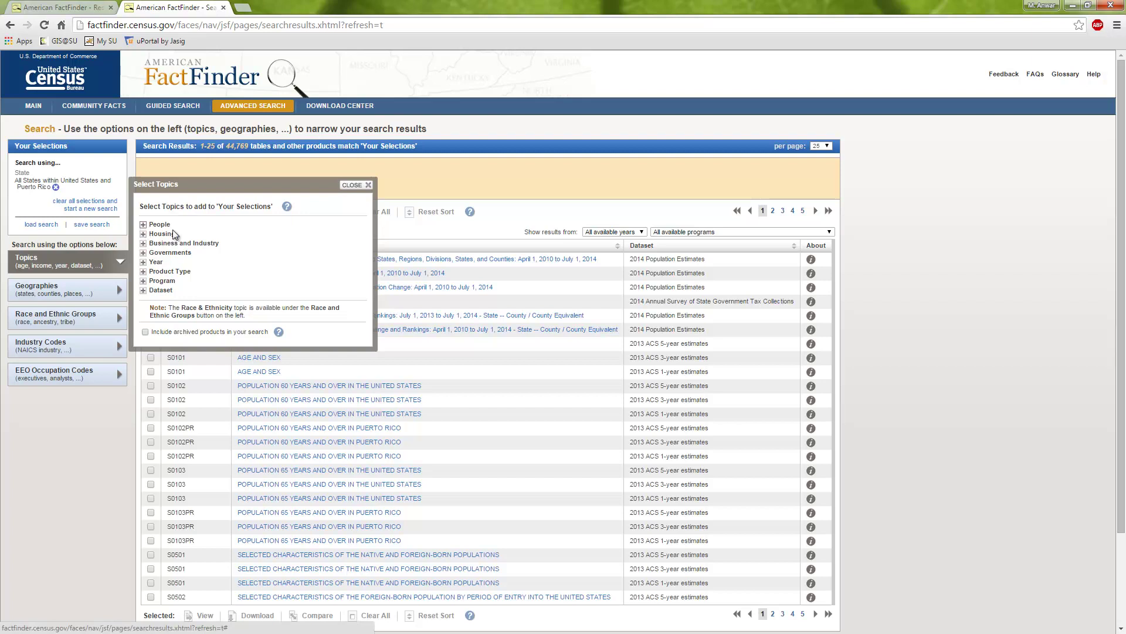
- Add People > Employment > Employment (Labor Force) Status as a topic, leaving 3,795 tables
left_click(144, 226)
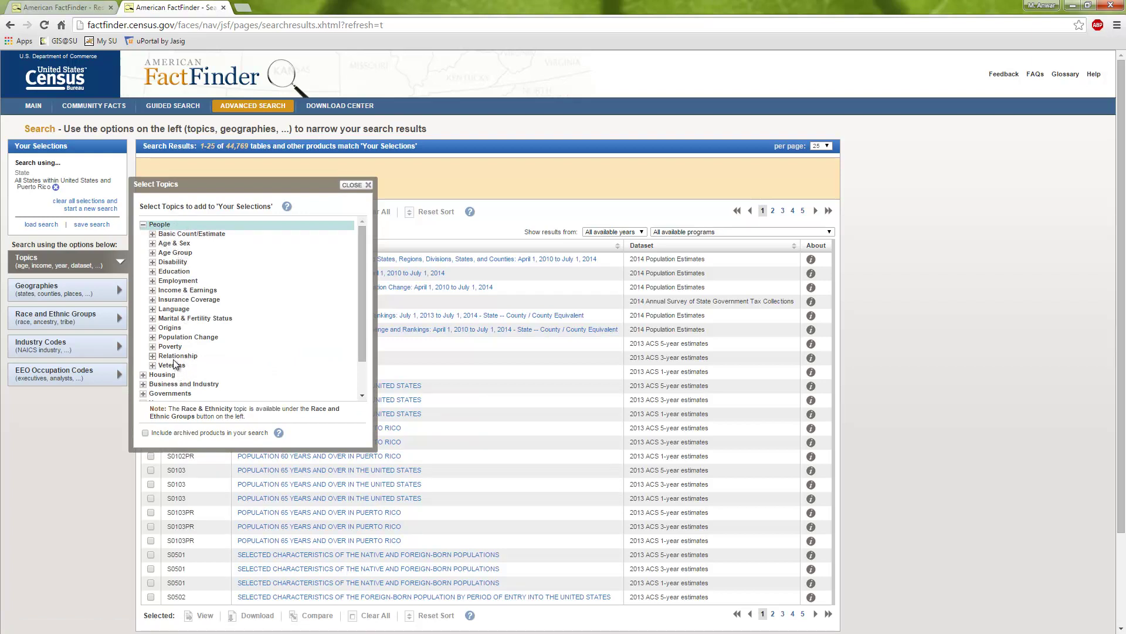
left_click(152, 357)
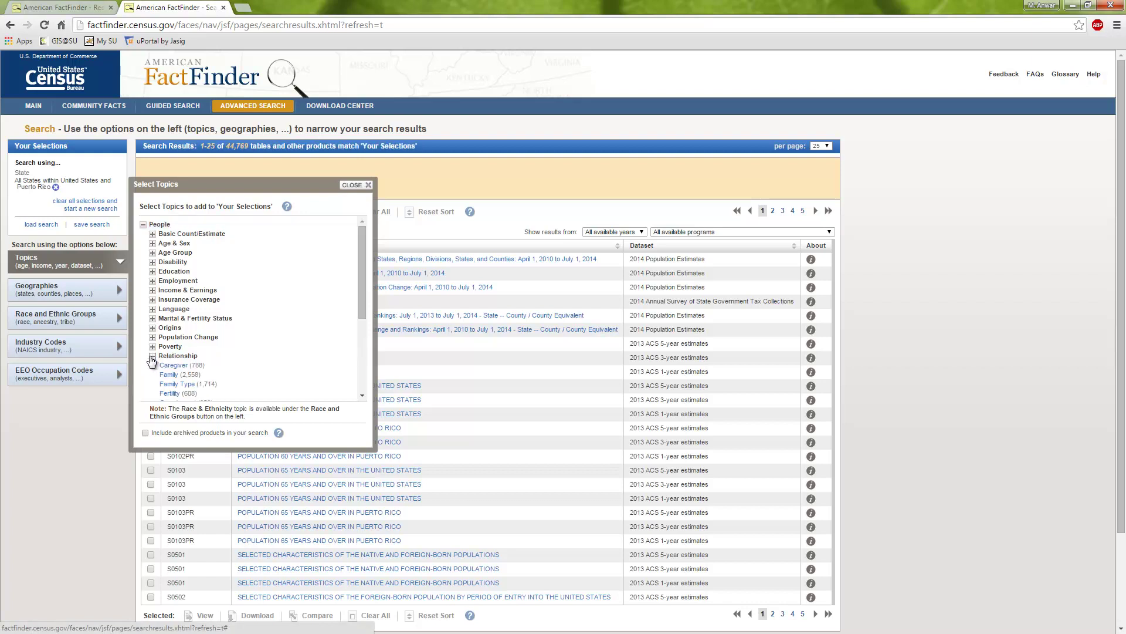
left_click(152, 358)
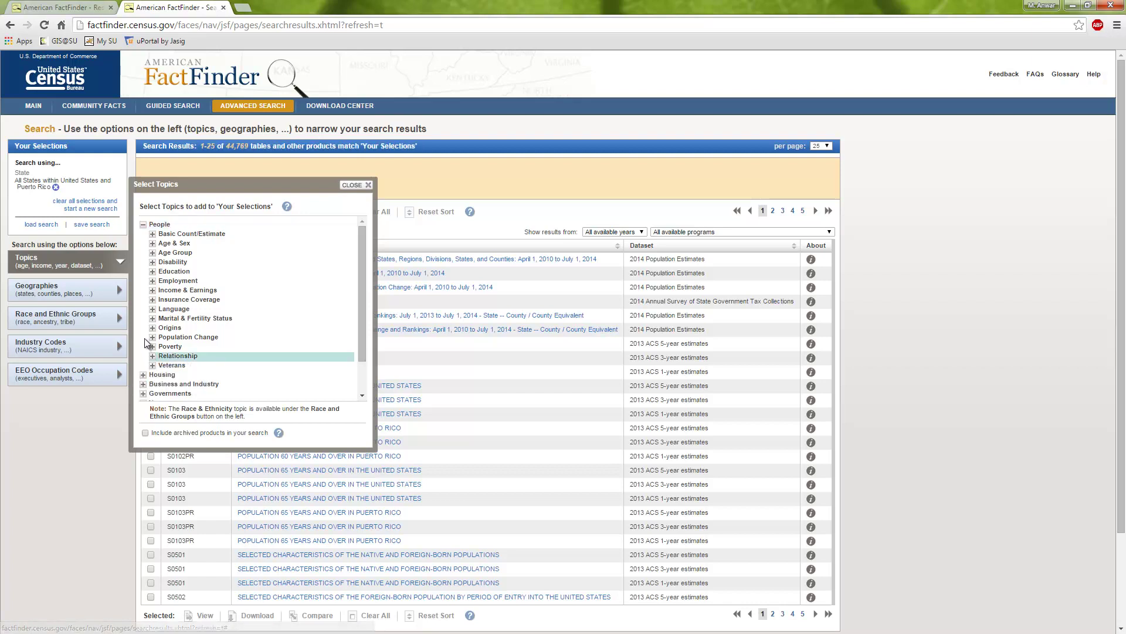
left_click(153, 300)
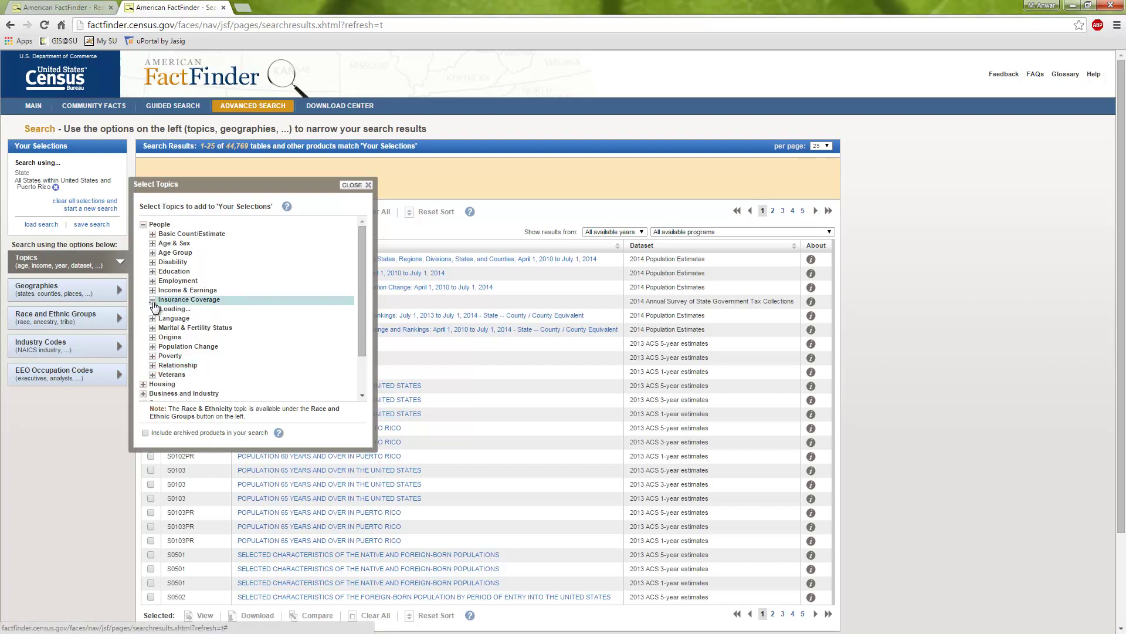
left_click(153, 300)
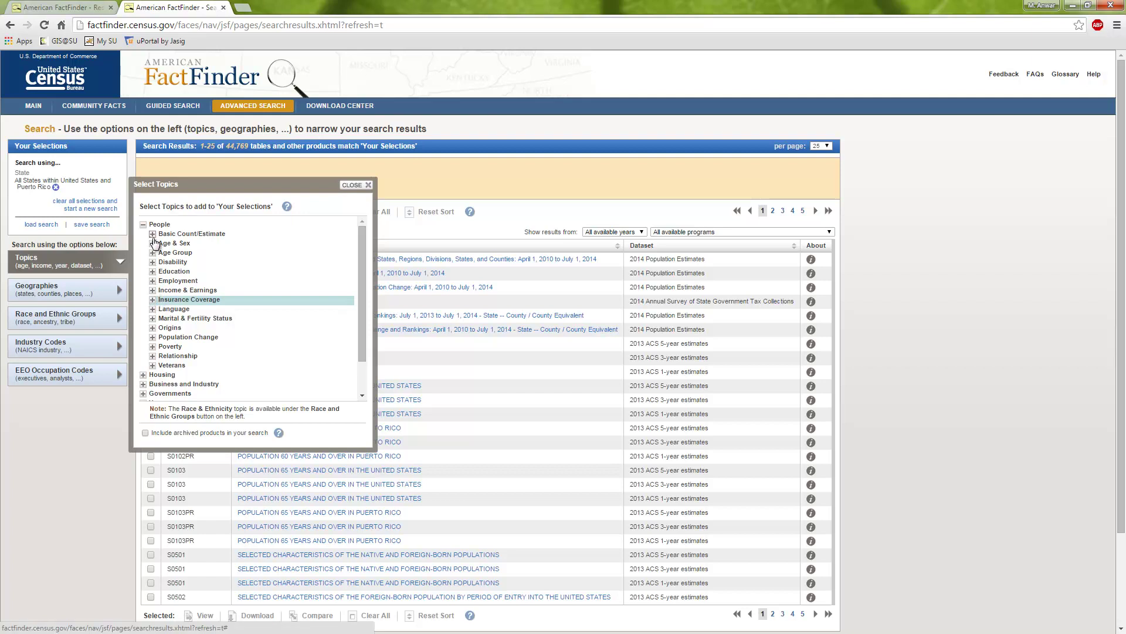
left_click(154, 281)
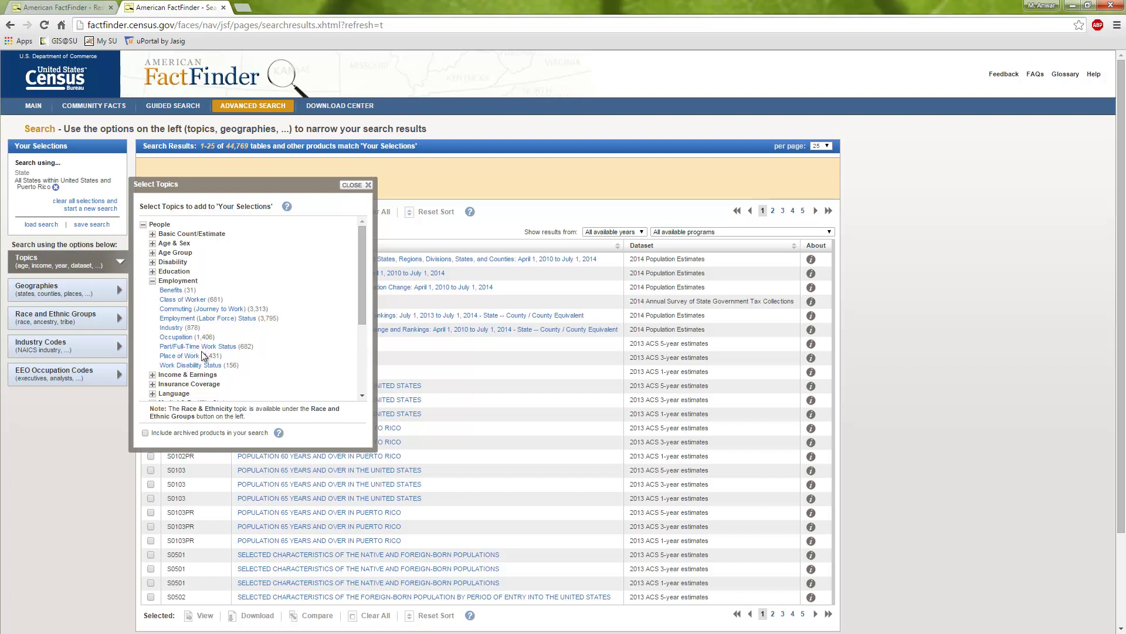
left_click(224, 320)
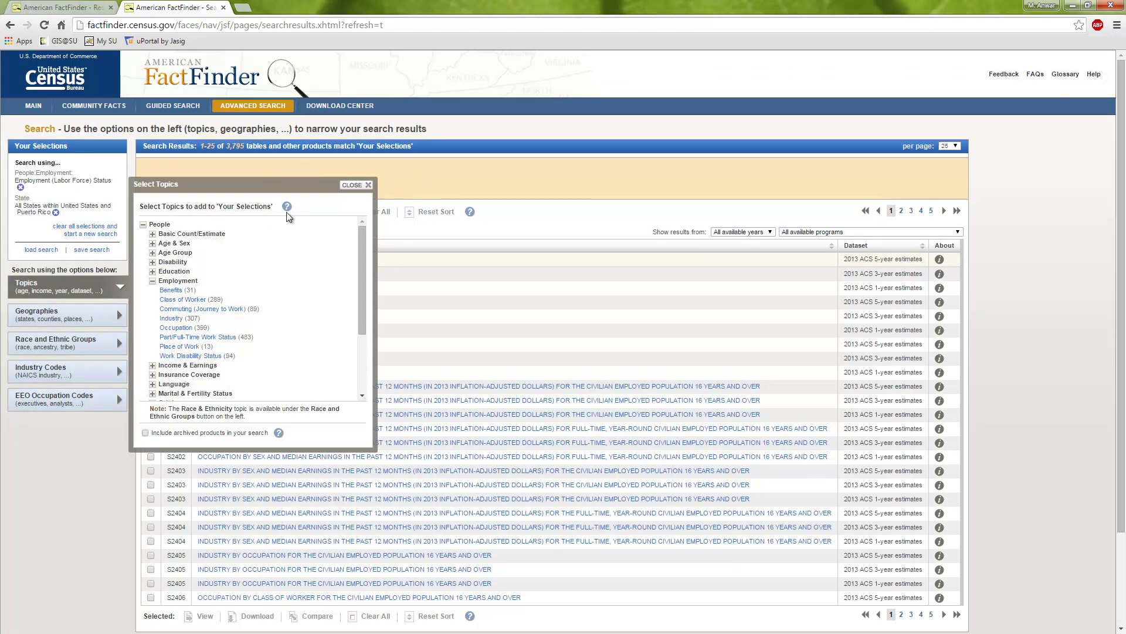
left_click(357, 186)
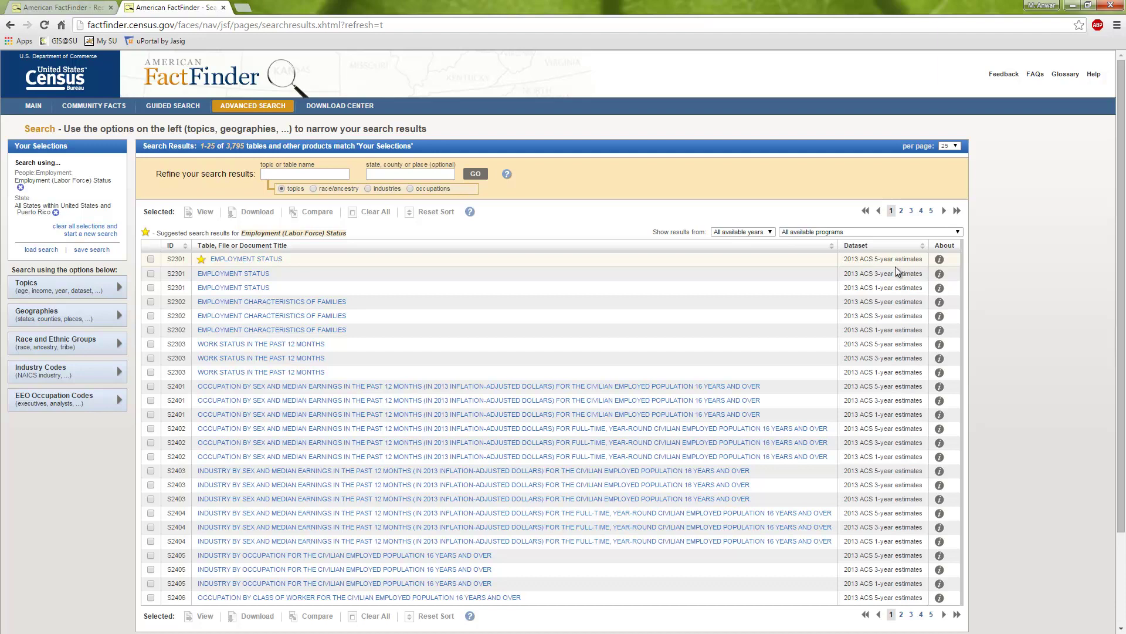
scroll(513, 358, "down", 1)
scroll(513, 358, "up", 1)
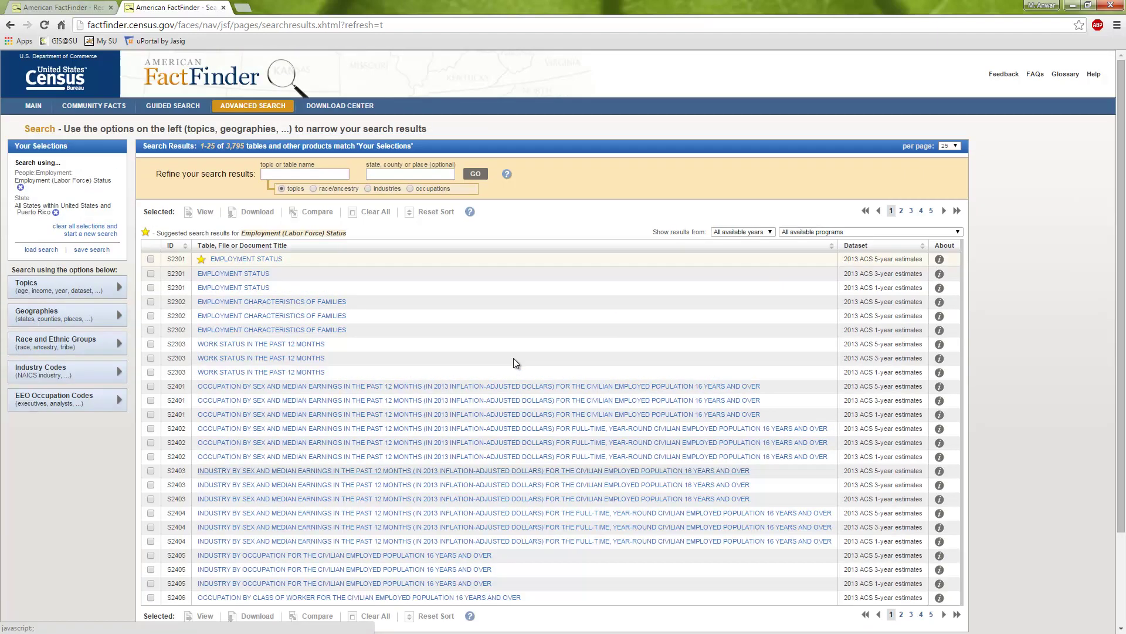
scroll(523, 281, "down", 1)
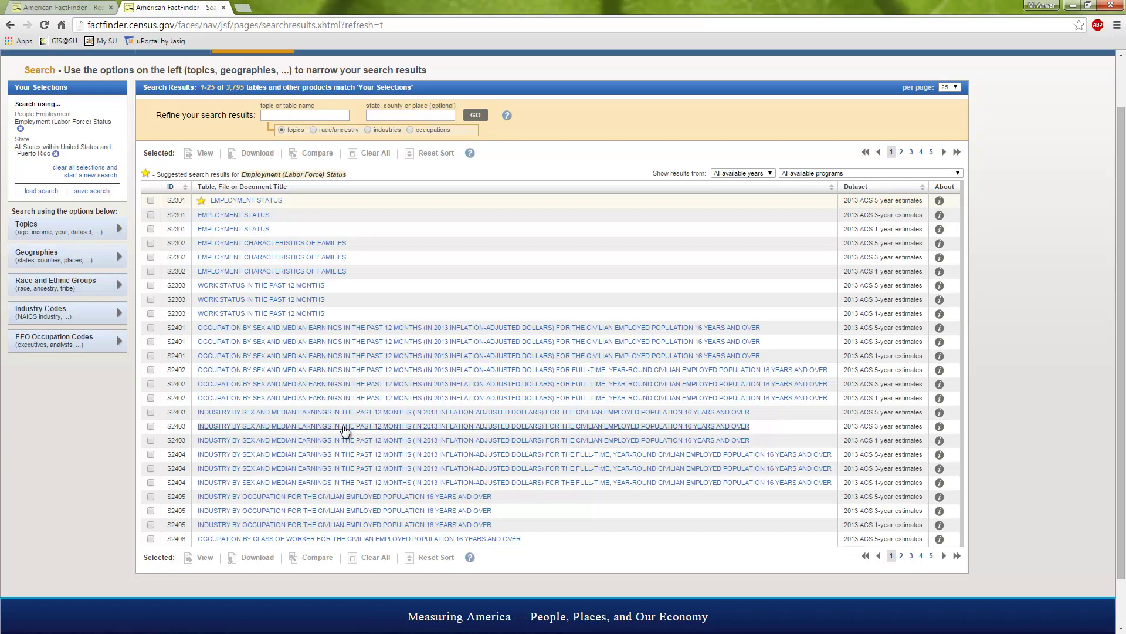
left_click(771, 173)
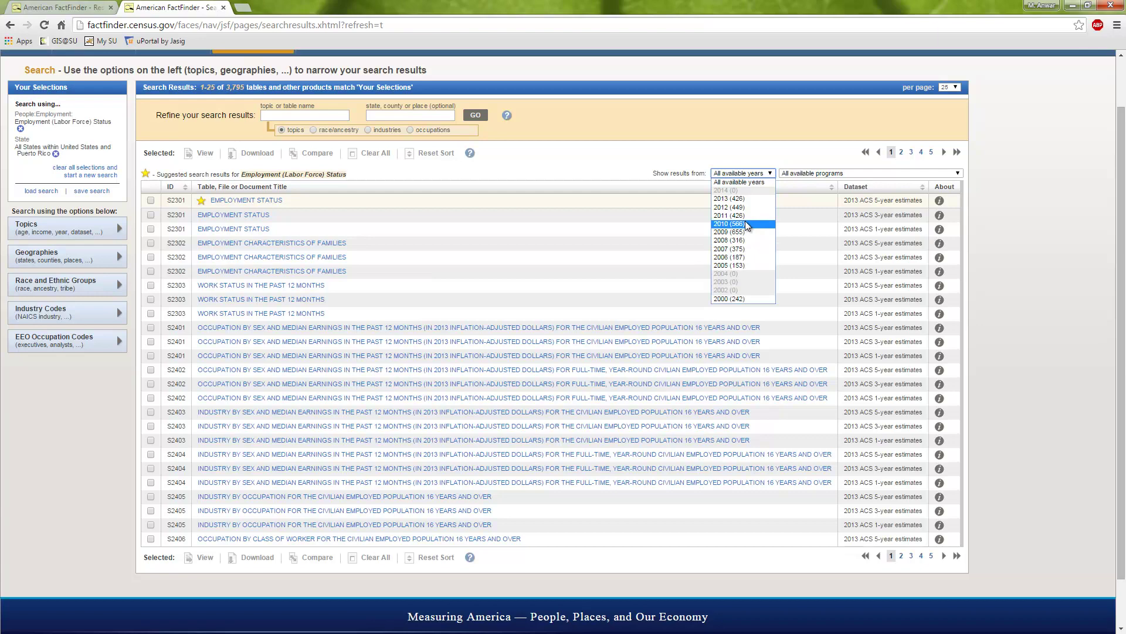
left_click(518, 163)
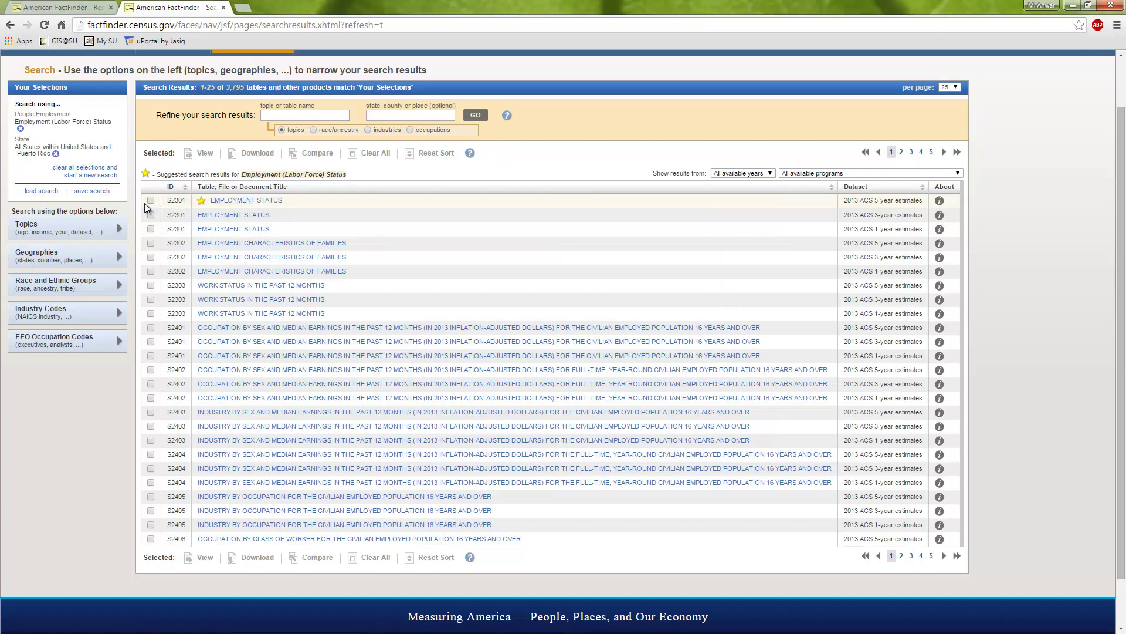
scroll(201, 204, "up", 1)
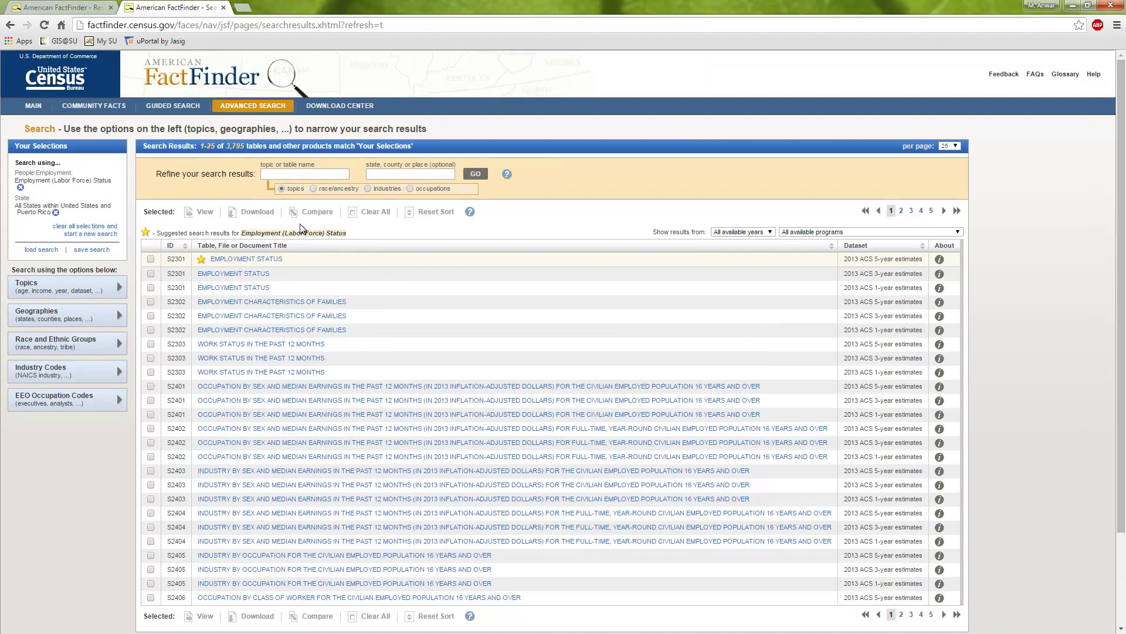
- Open table S2301 Employment Status (2009–2013 ACS 5-year) and scroll through its state columns
left_click(256, 259)
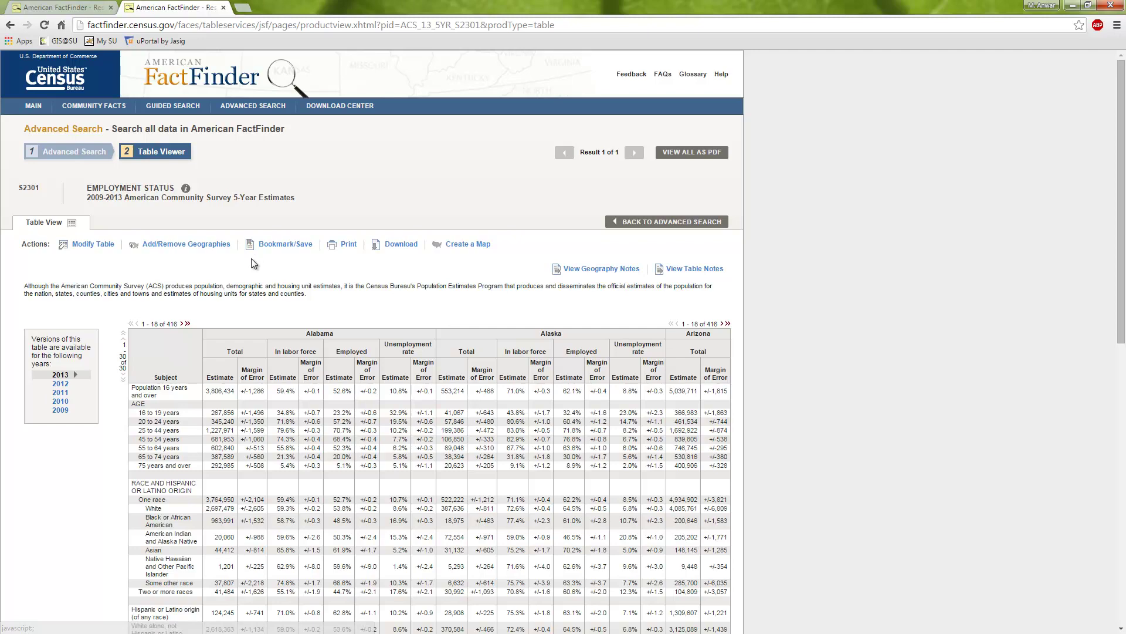
scroll(252, 262, "down", 1)
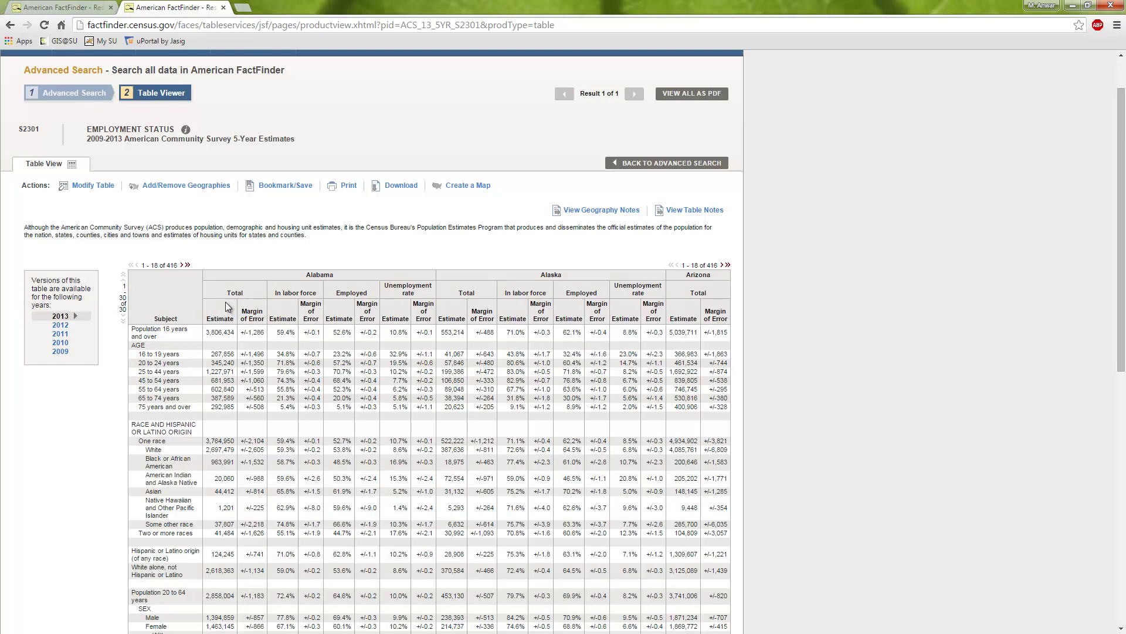
scroll(228, 298, "down", 3)
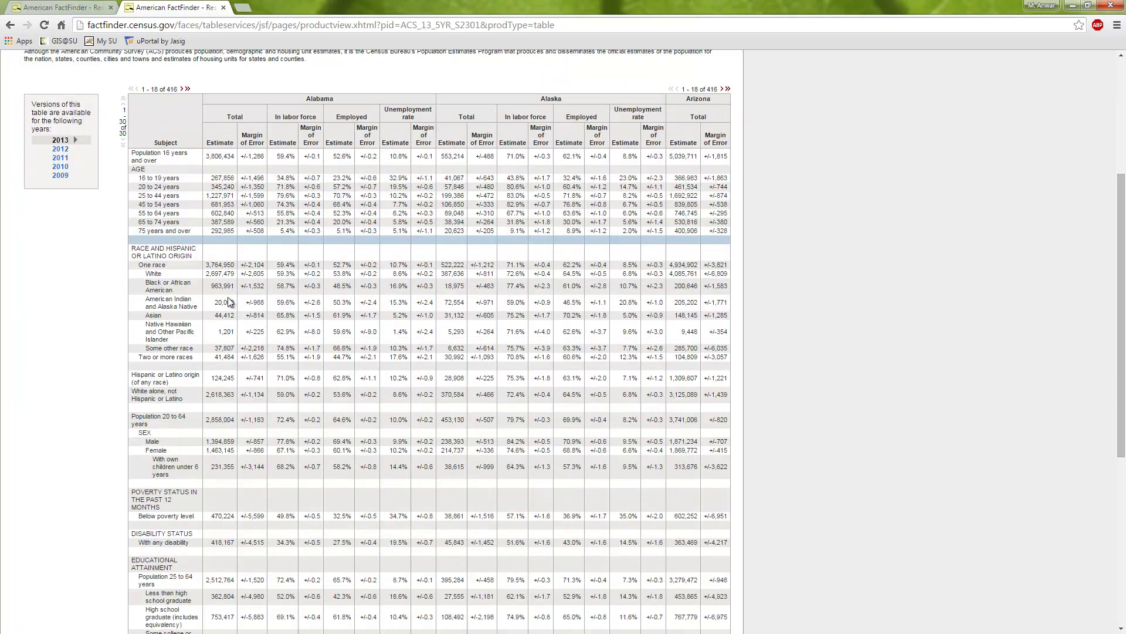
scroll(229, 301, "up", 2)
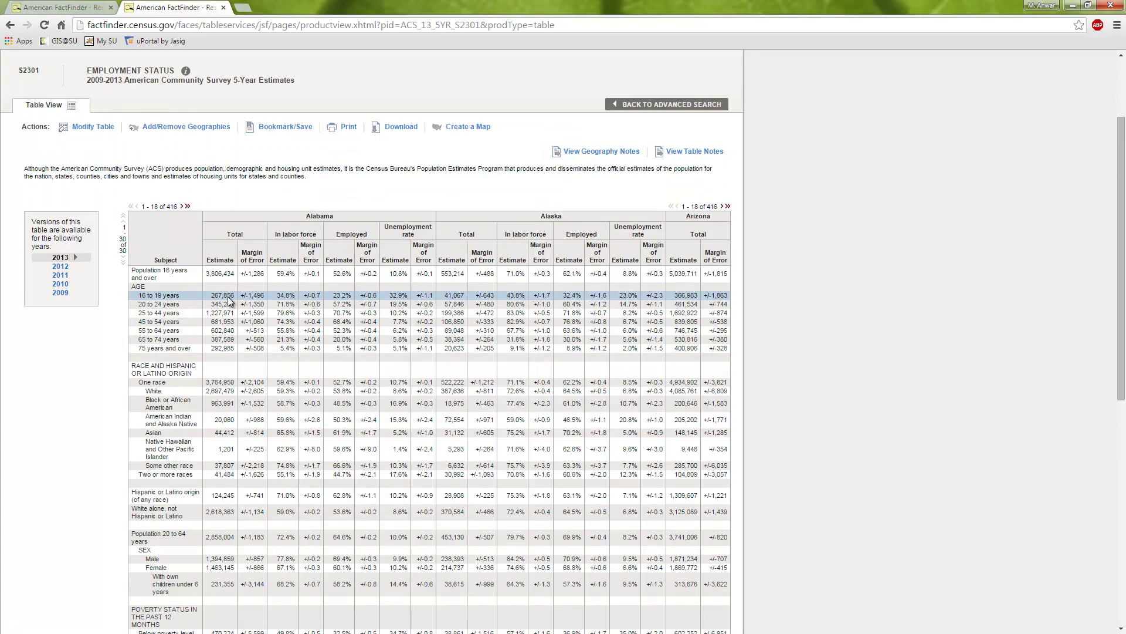
scroll(228, 300, "down", 4)
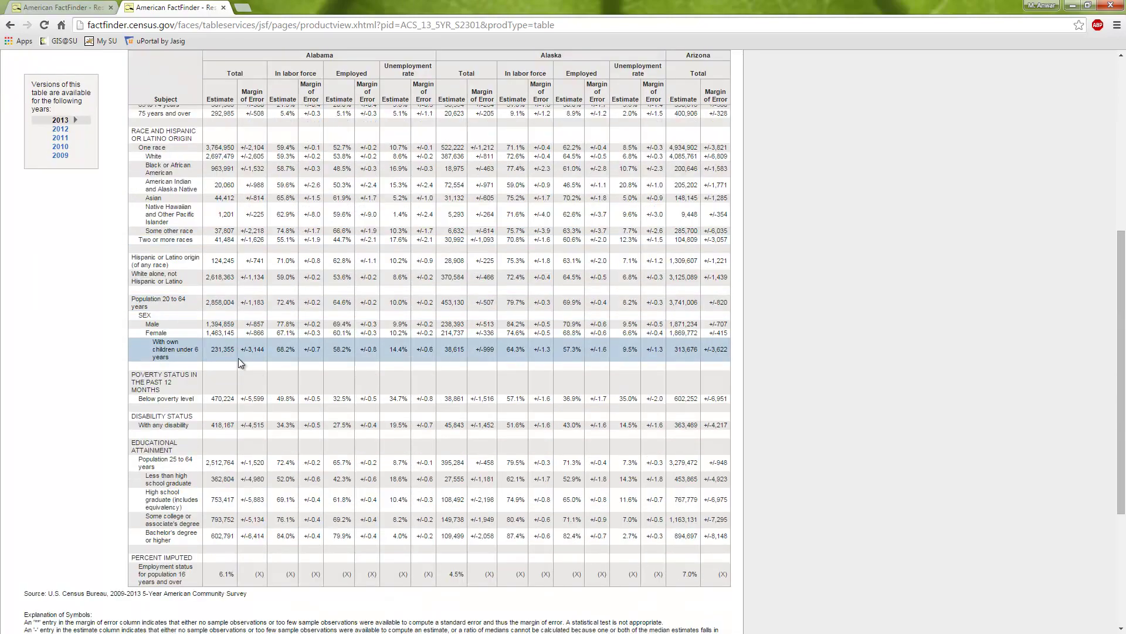
scroll(225, 405, "down", 1)
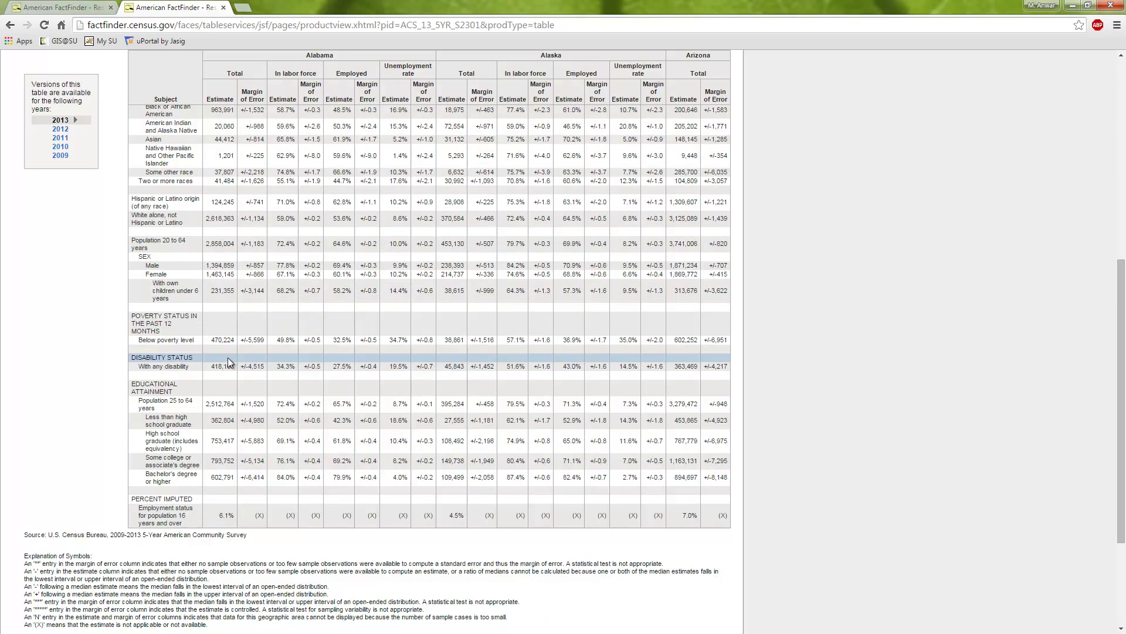
scroll(21, 389, "up", 4)
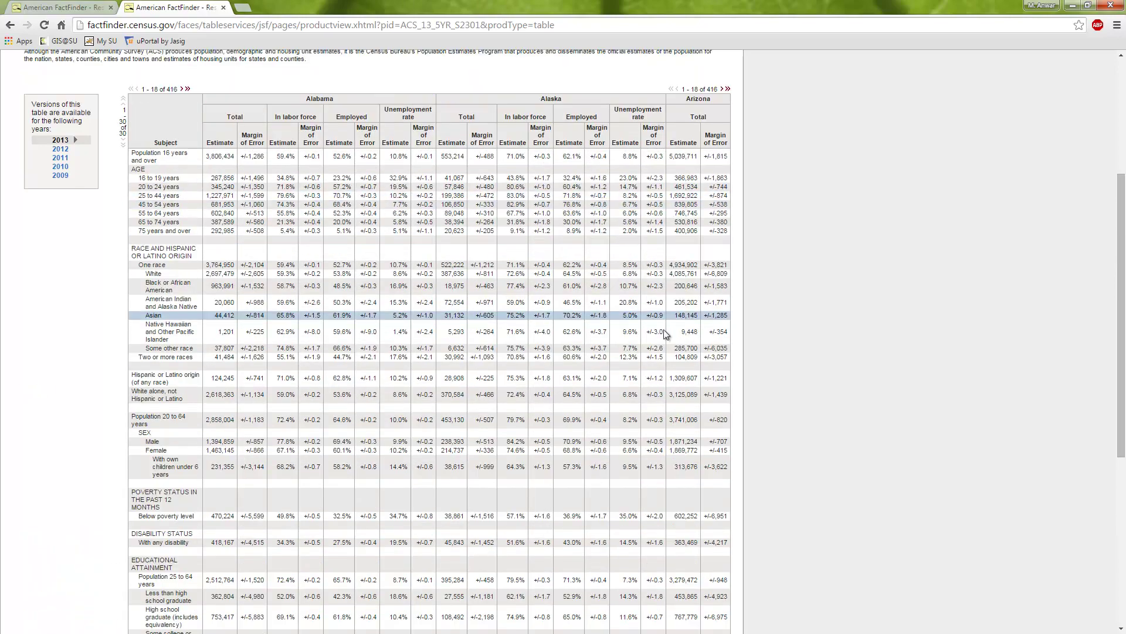
scroll(99, 252, "up", 1)
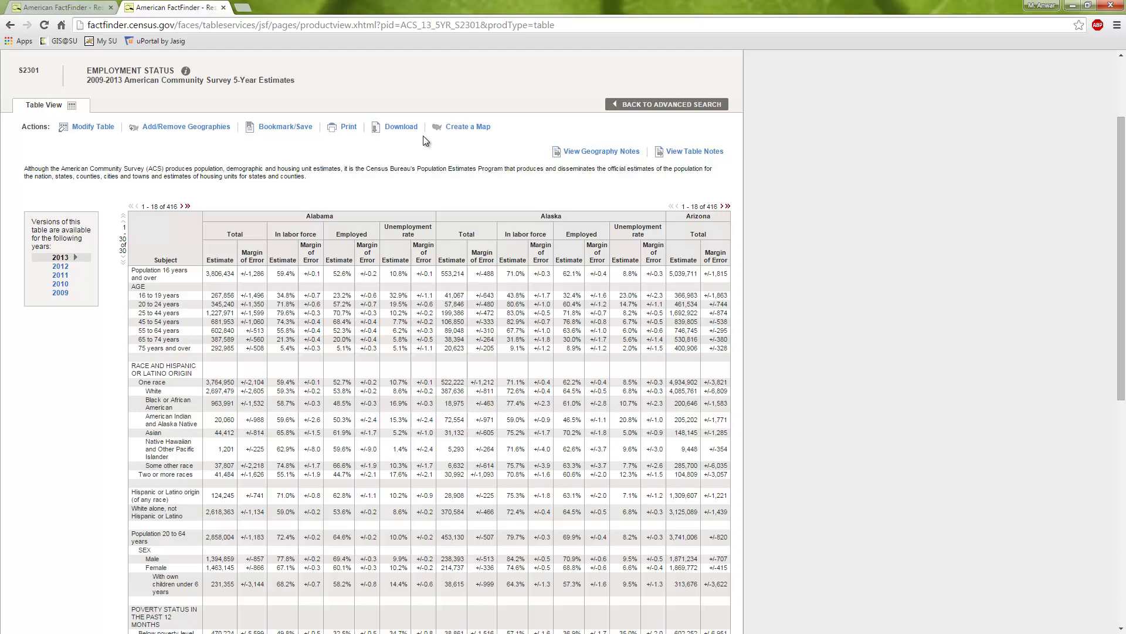
- Start a map from the table using Alabama's 10.8% unemployment rate for population 16 and over
left_click(468, 126)
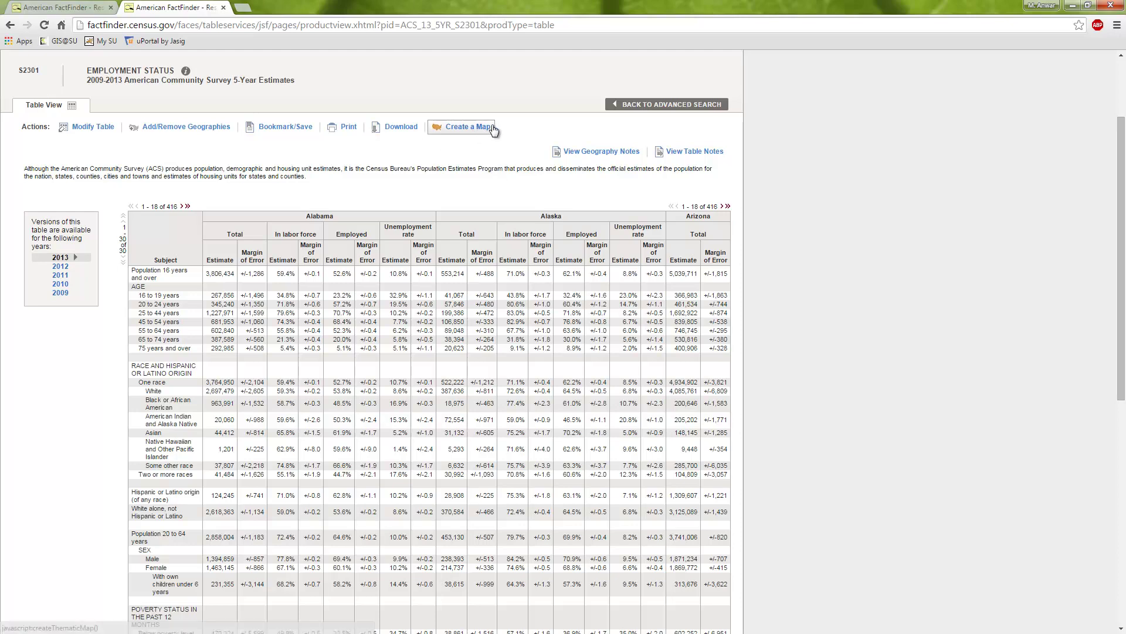
left_click(460, 130)
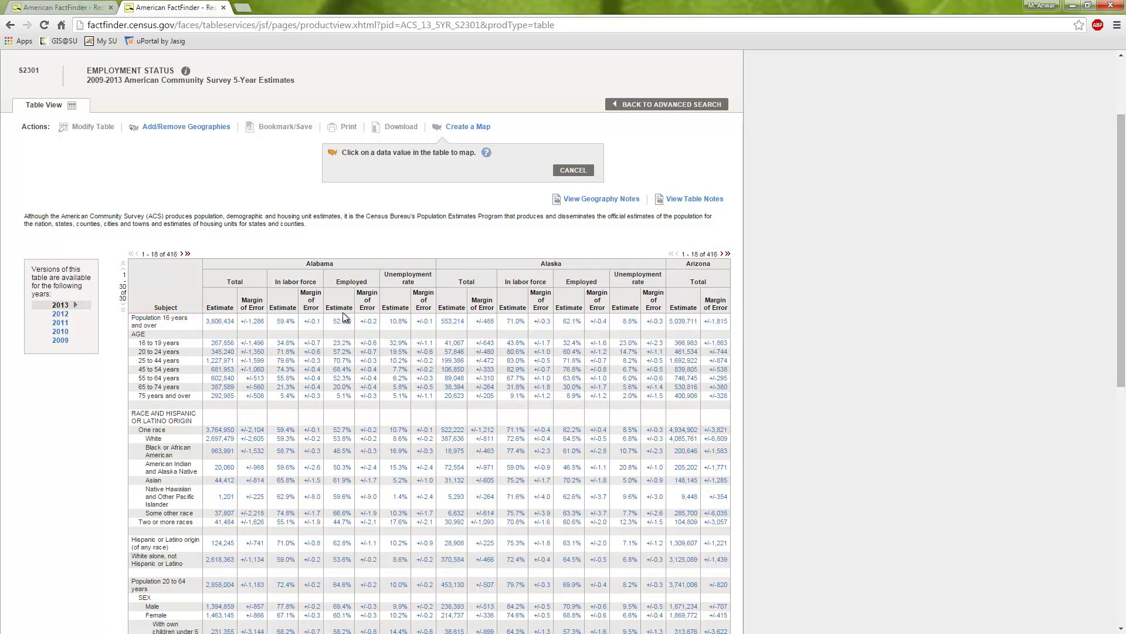
scroll(368, 447, "down", 1)
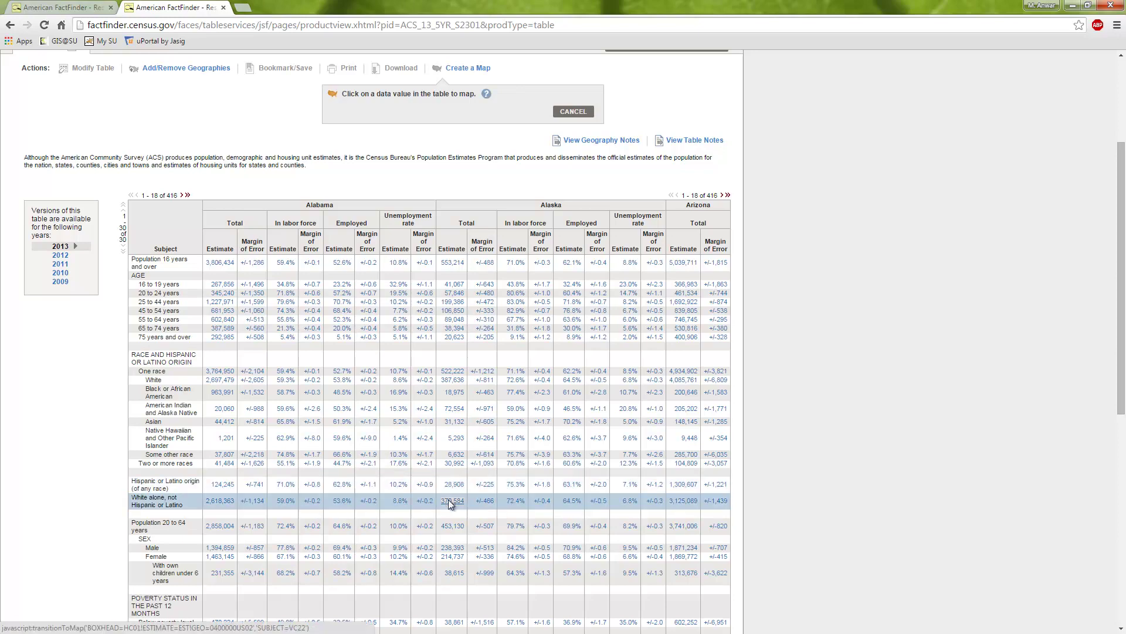
scroll(382, 446, "down", 1)
scroll(437, 296, "up", 2)
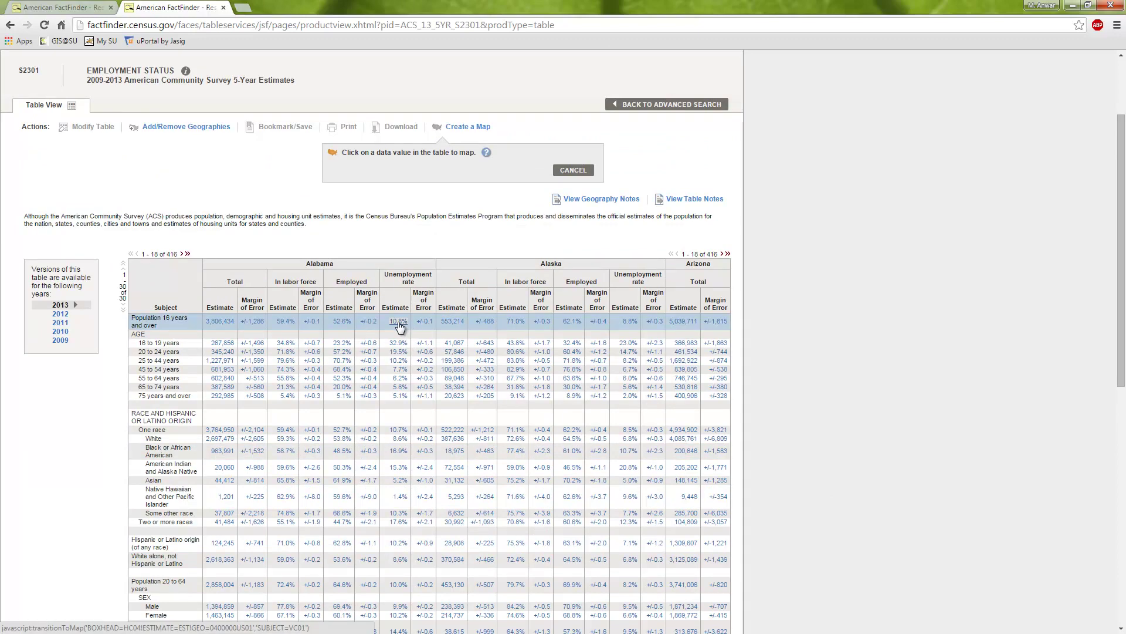
left_click(399, 322)
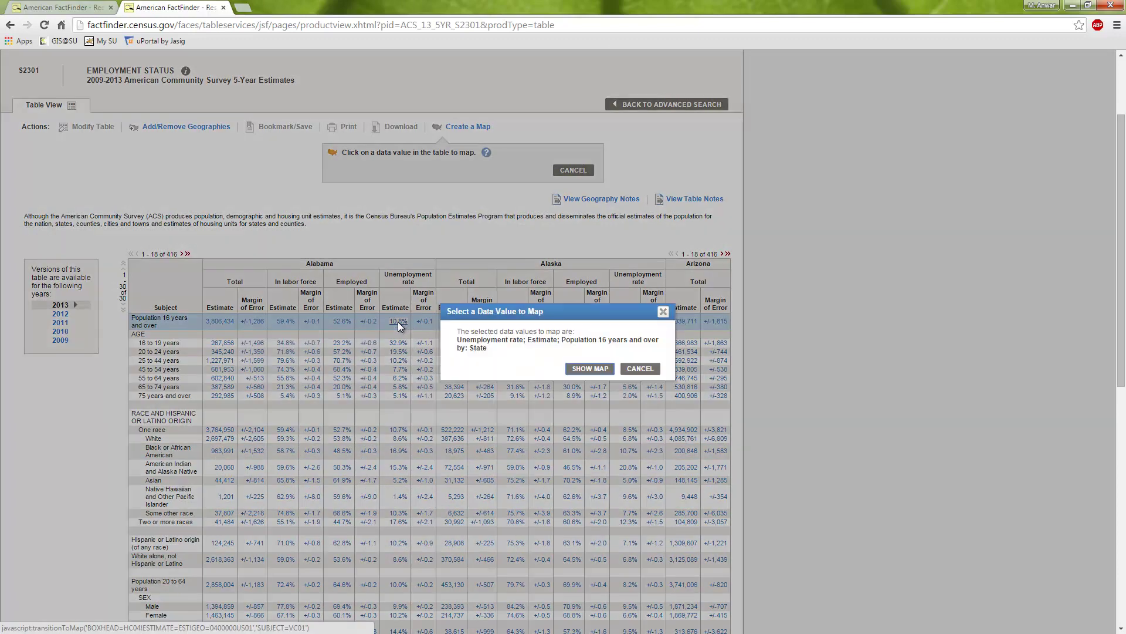
- Show the five-class state unemployment-rate map and expand its Colors and Data Classes panel
left_click(601, 371)
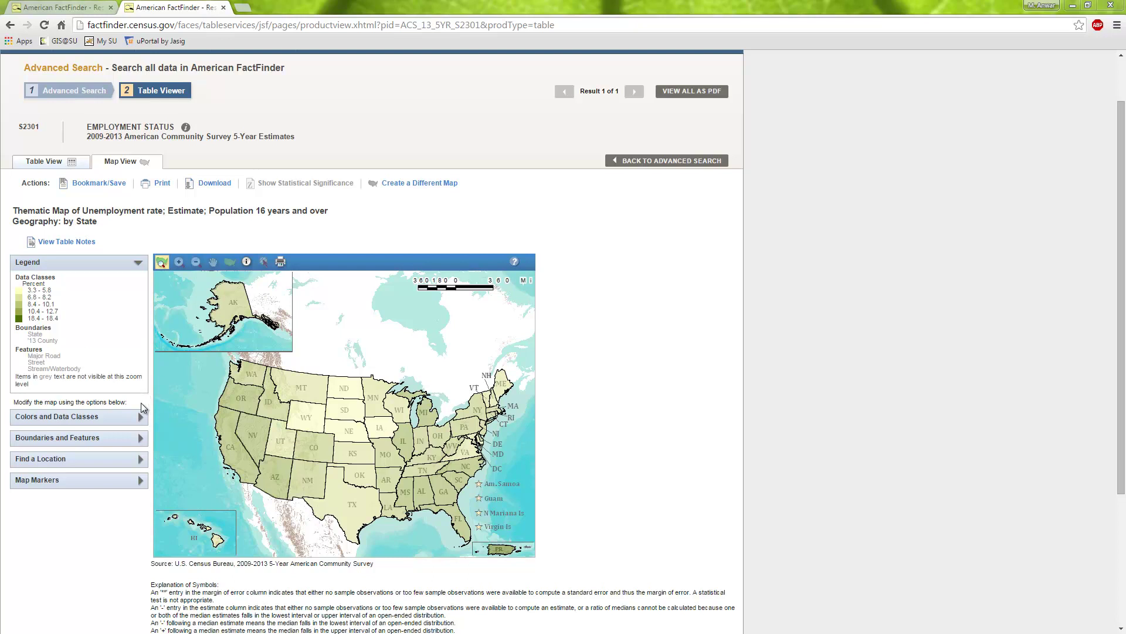
left_click(140, 417)
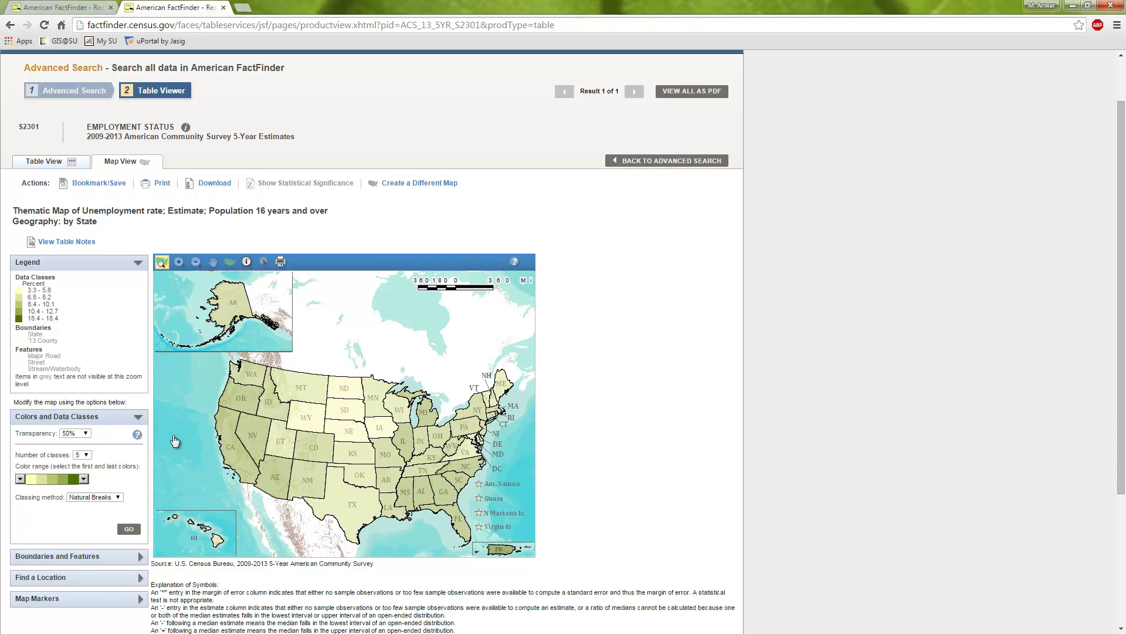
- Keep 5 classes and set the colour range's end colour to dark brown
left_click(85, 455)
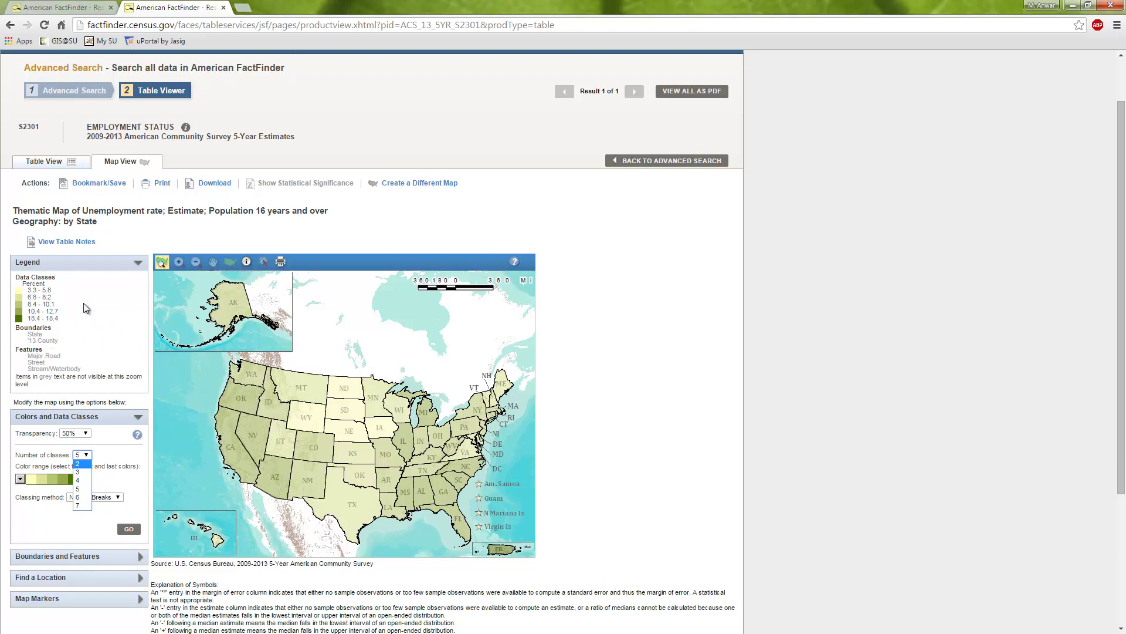
left_click(117, 478)
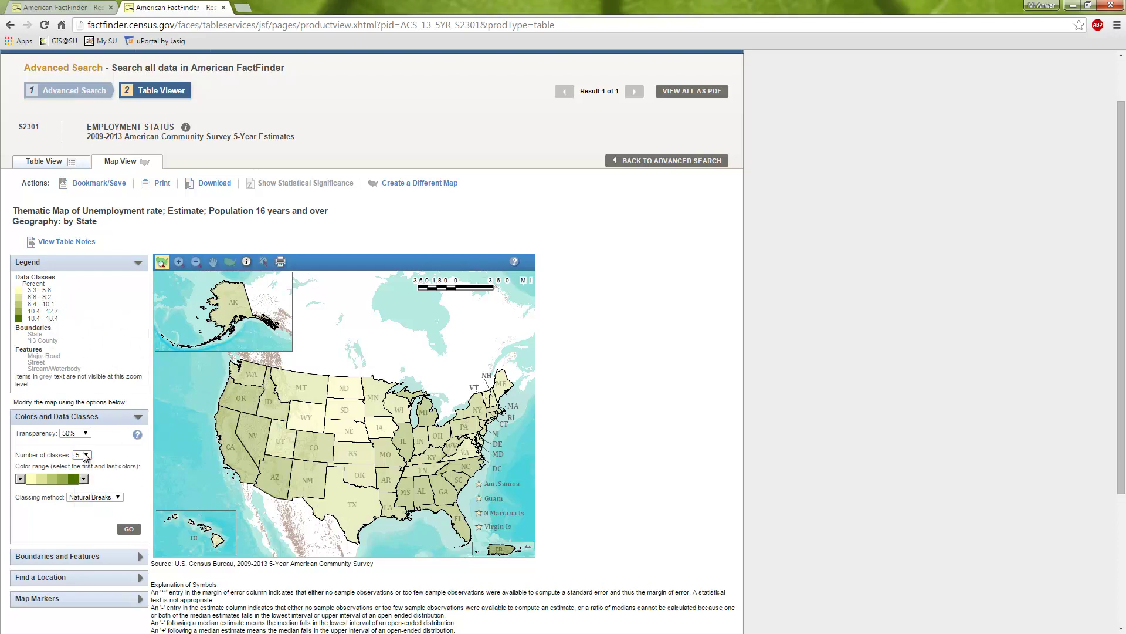
left_click(85, 480)
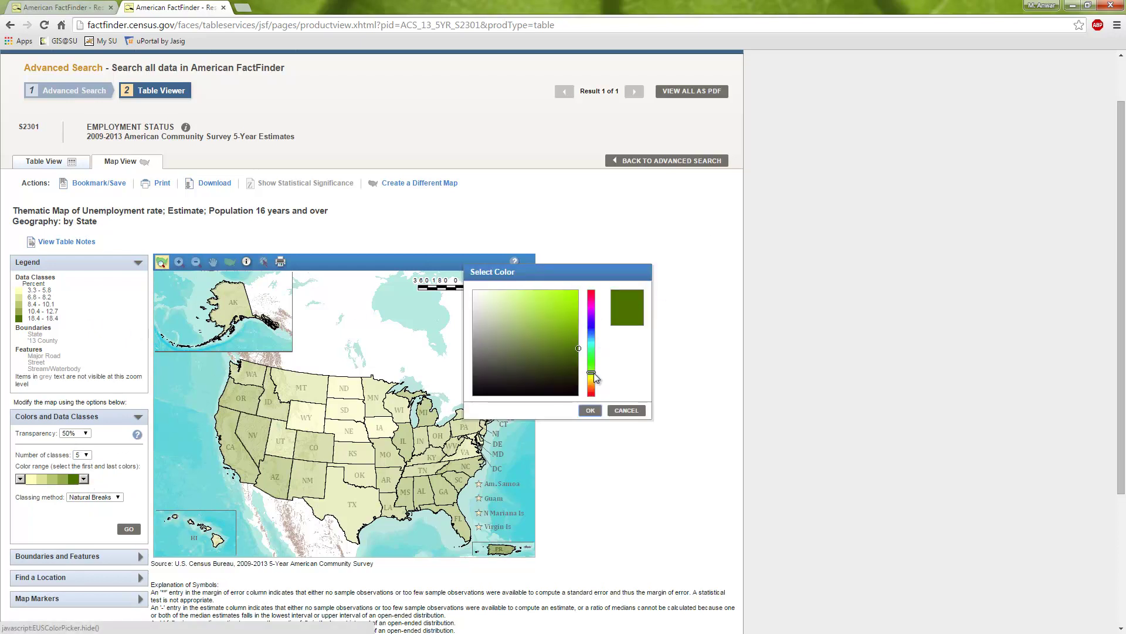
mouse_move(596, 379)
left_mouse_down()
mouse_move(592, 305)
mouse_move(600, 391)
left_mouse_up()
left_click(591, 410)
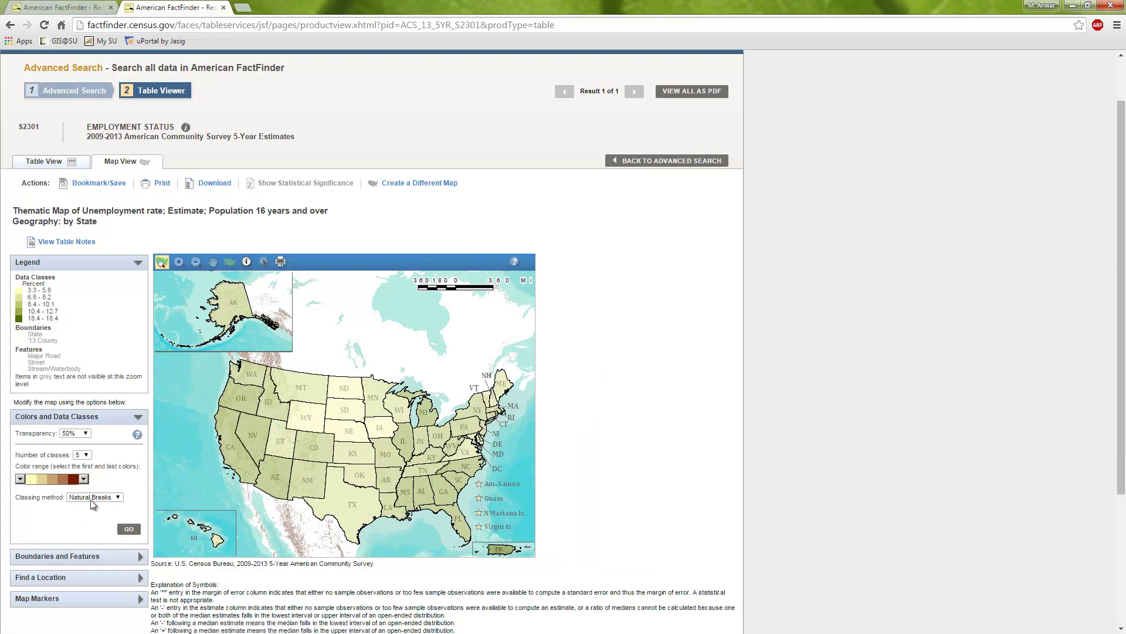
- Change the map's classing method from Natural Breaks to Equal Interval, keeping five classes
left_click(117, 497)
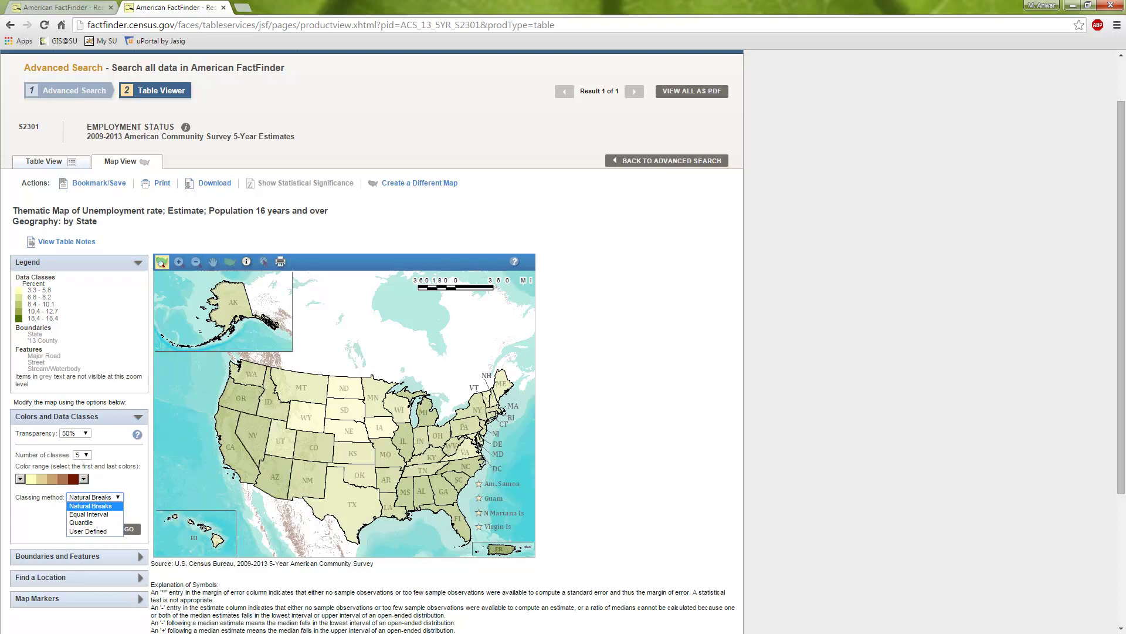
key("Escape")
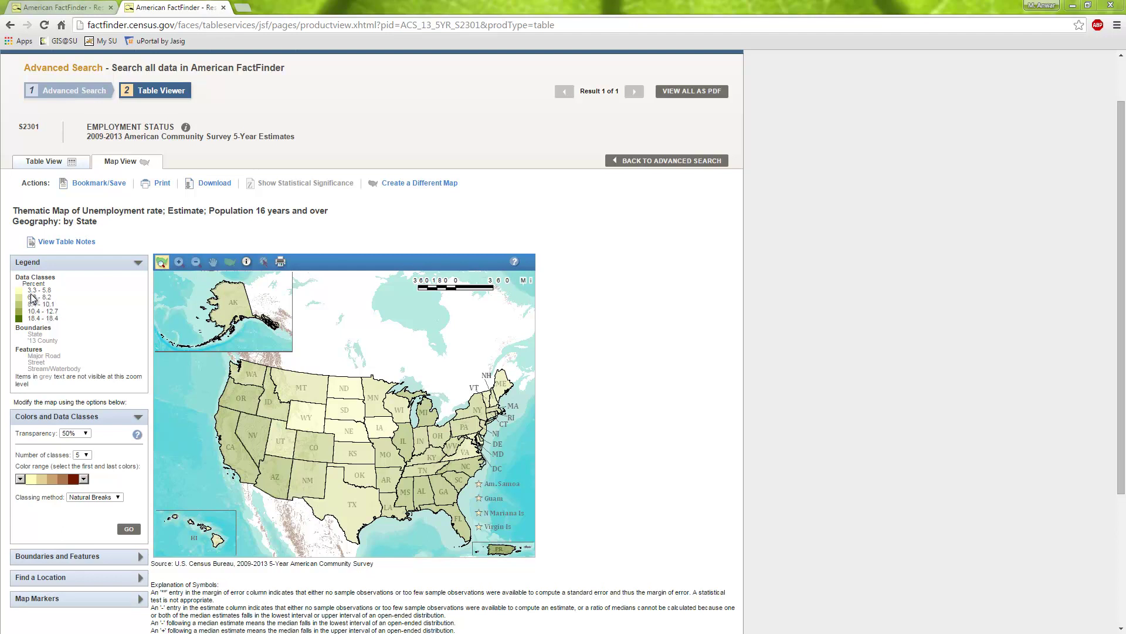
left_click(122, 498)
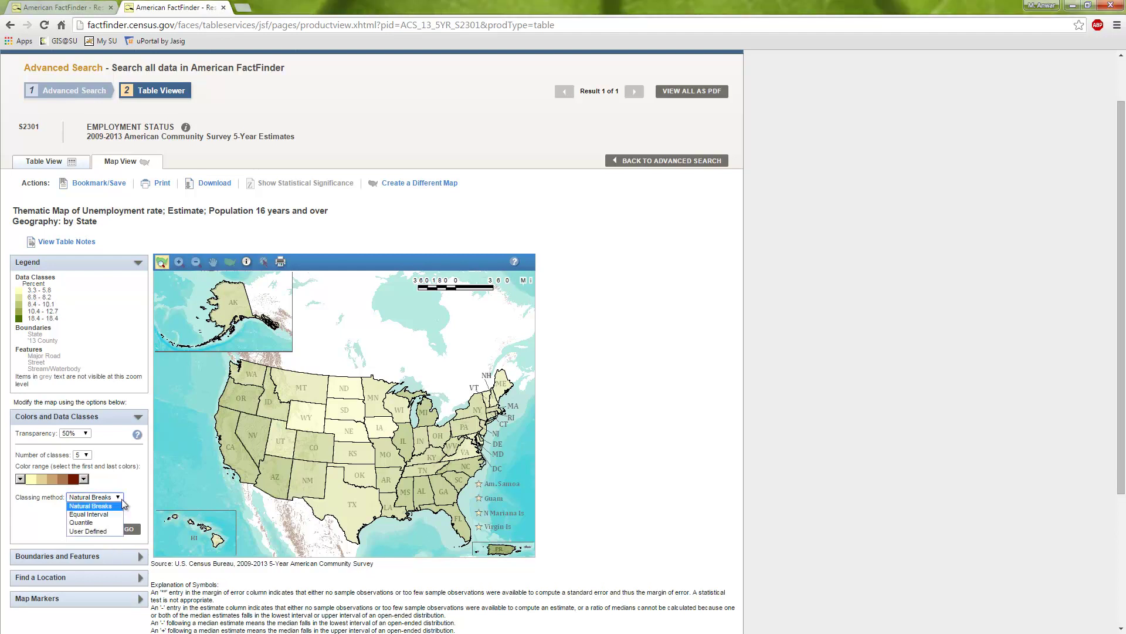
left_click(111, 512)
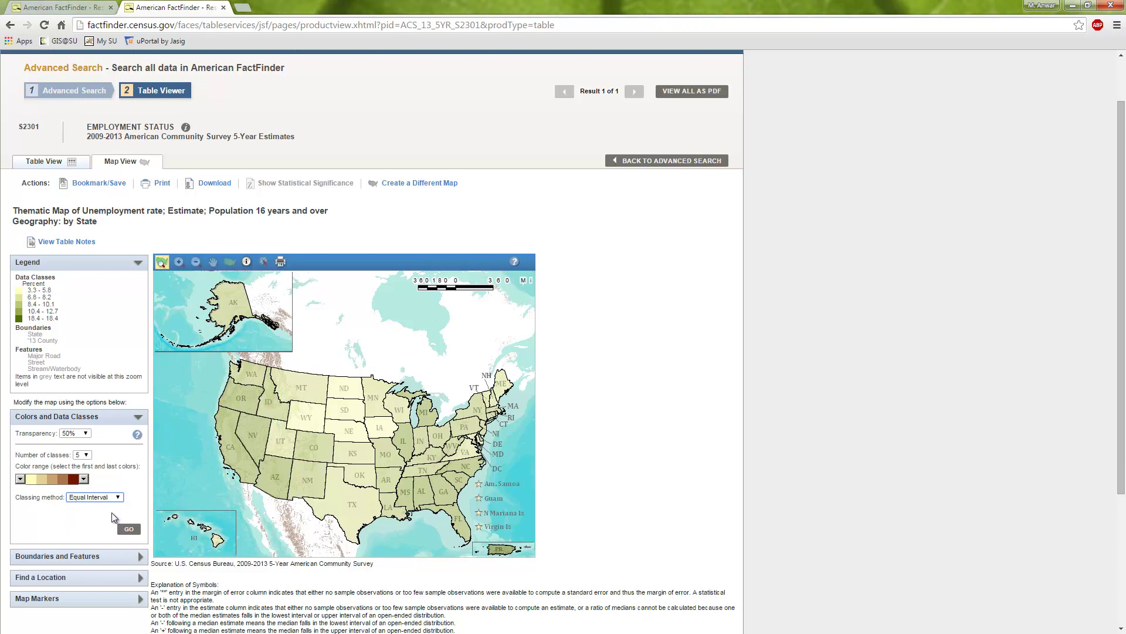
- Apply equal-interval classing so the legend runs 3.3–6.3 through 15.4–18.4 percent
left_click(126, 527)
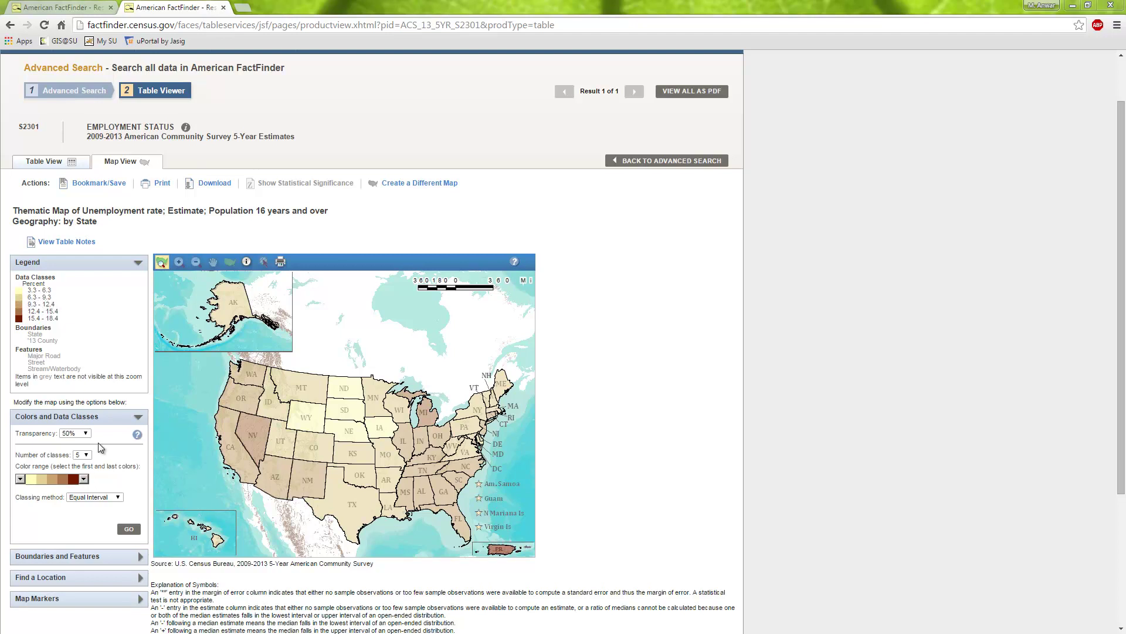
- Switch classing to Quantile and redraw, giving classes 3.3–7.1 through 11.0–15.4 percent
left_click(94, 497)
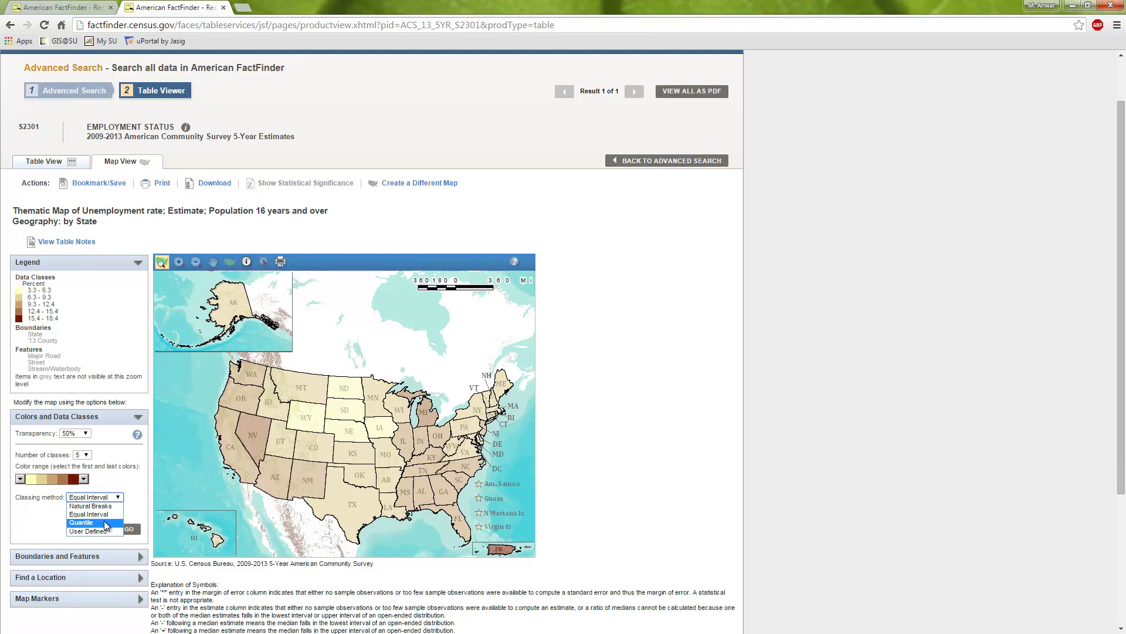
left_click(106, 523)
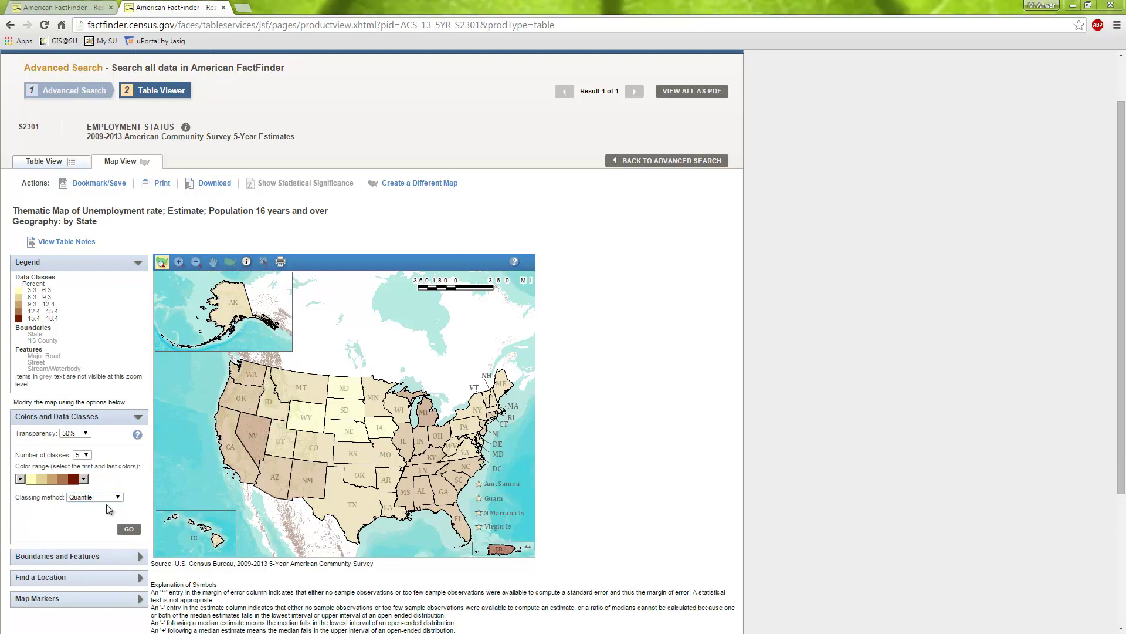
left_click(129, 529)
left_click(129, 529)
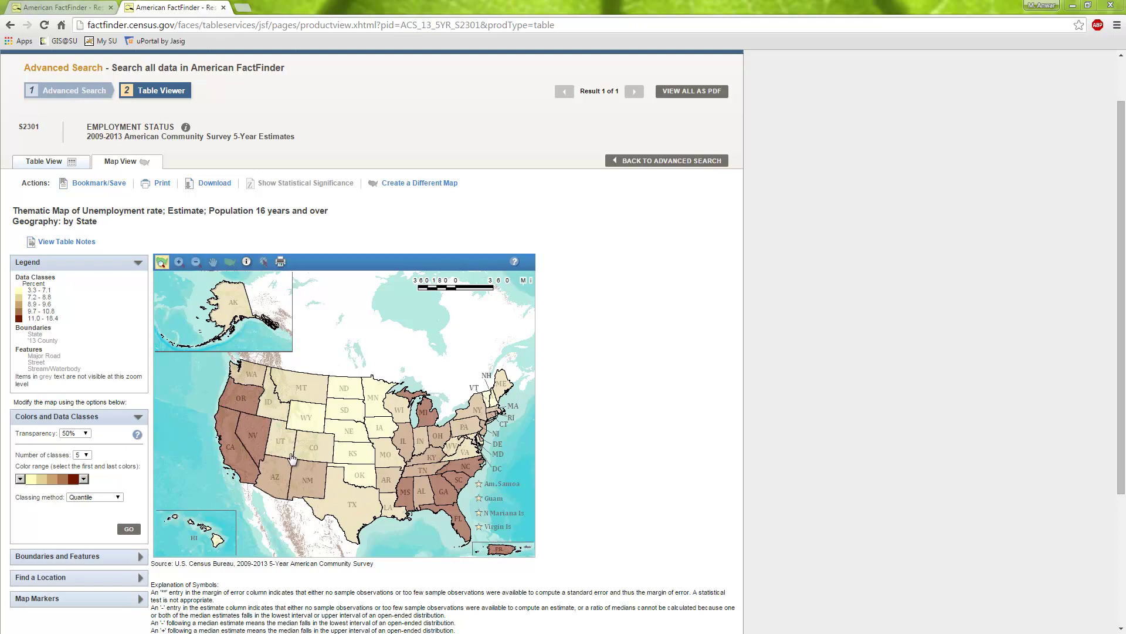
- Switch classing back to Natural Breaks and redraw, giving classes 3.3–5.8 through 16.4–18.4 percent
left_click(94, 497)
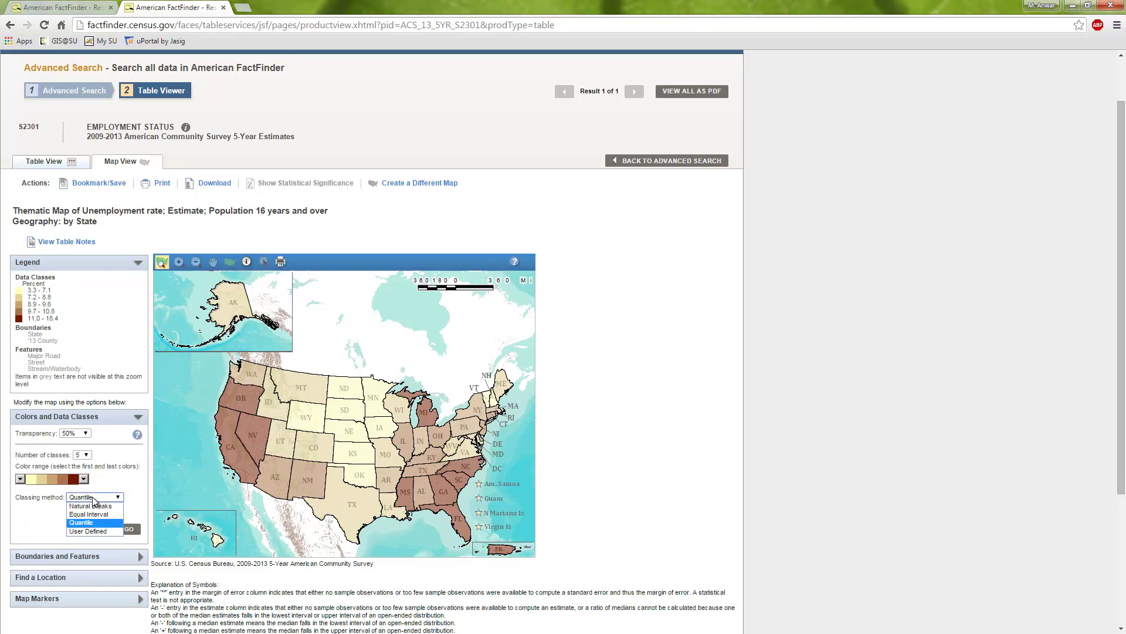
key("Escape")
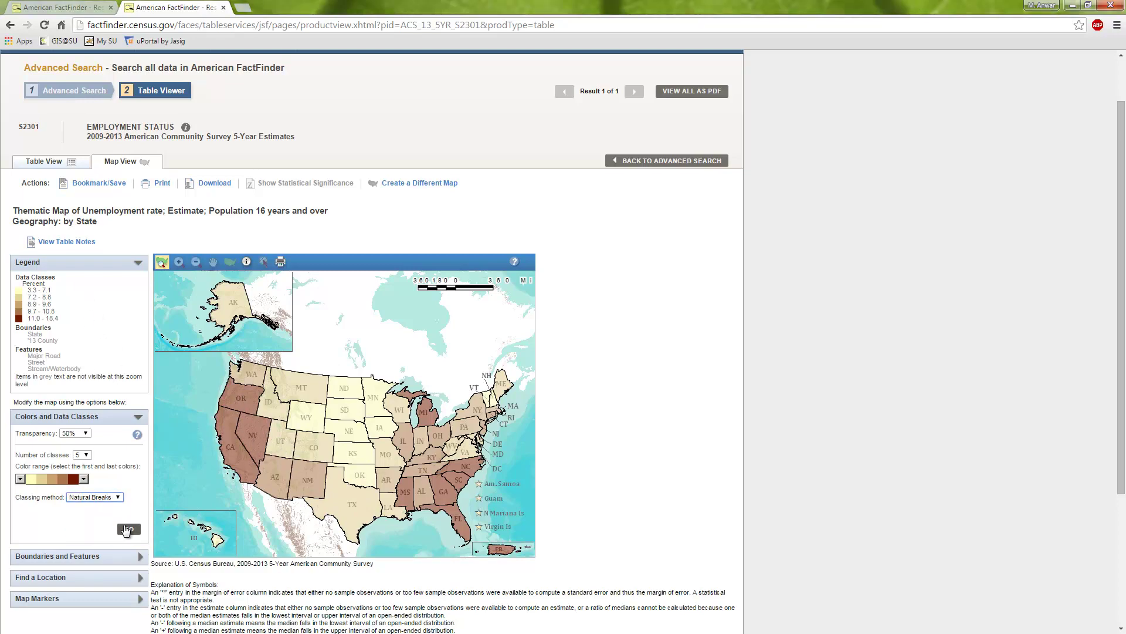
left_click(128, 529)
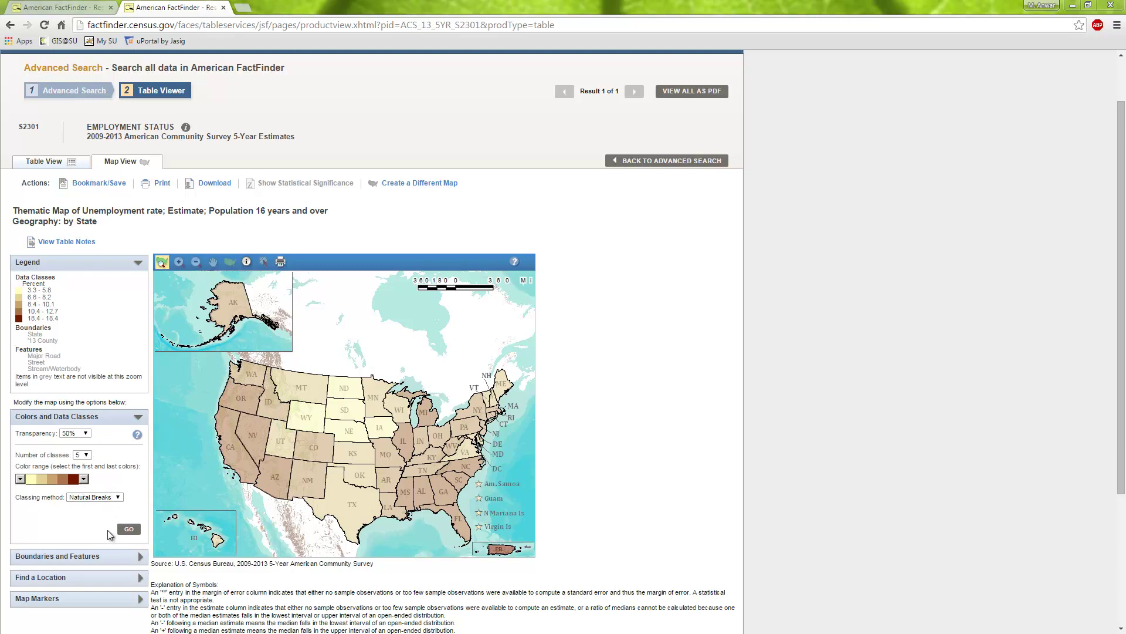
- Glance at Boundaries and Features, then expand the Map Markers and Find a Location options
left_click(122, 558)
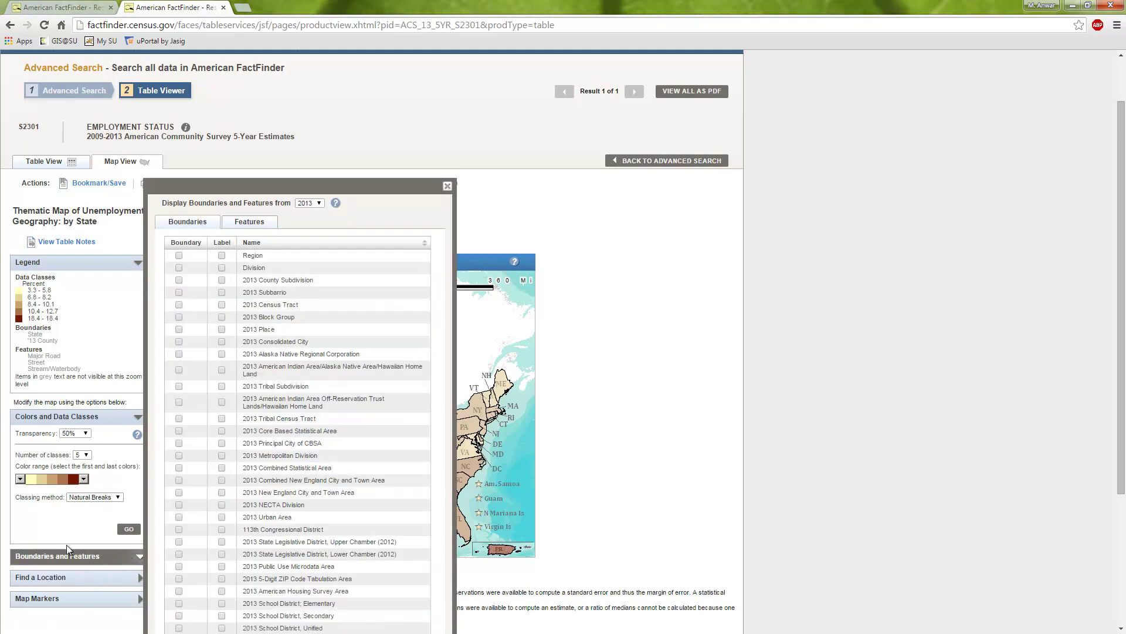
left_click(447, 185)
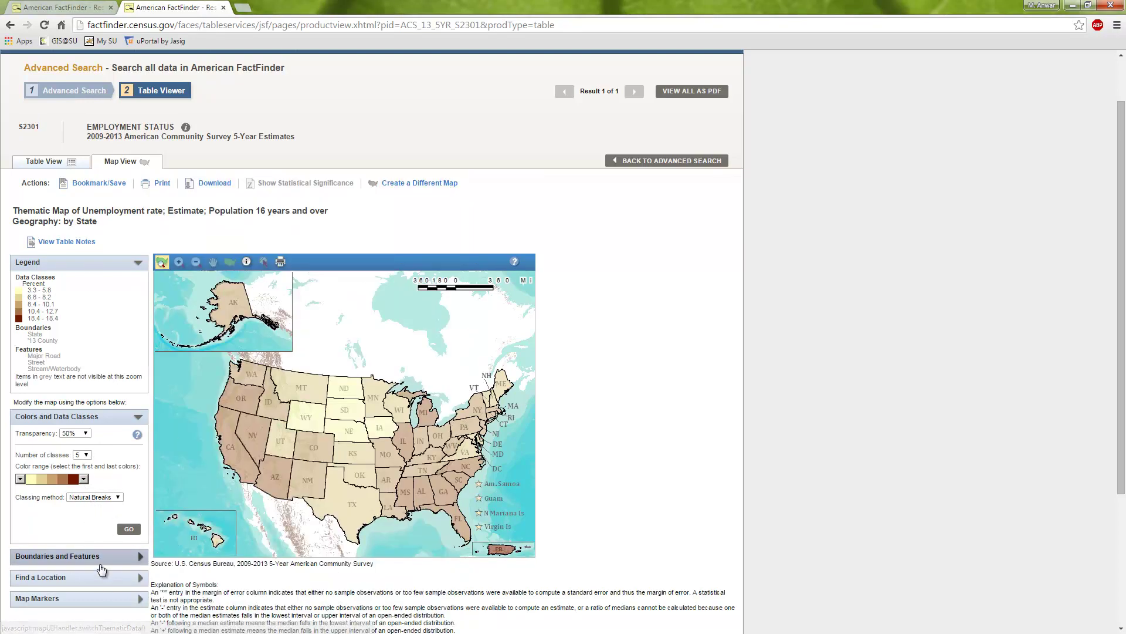
scroll(109, 585, "down", 2)
left_click(64, 481)
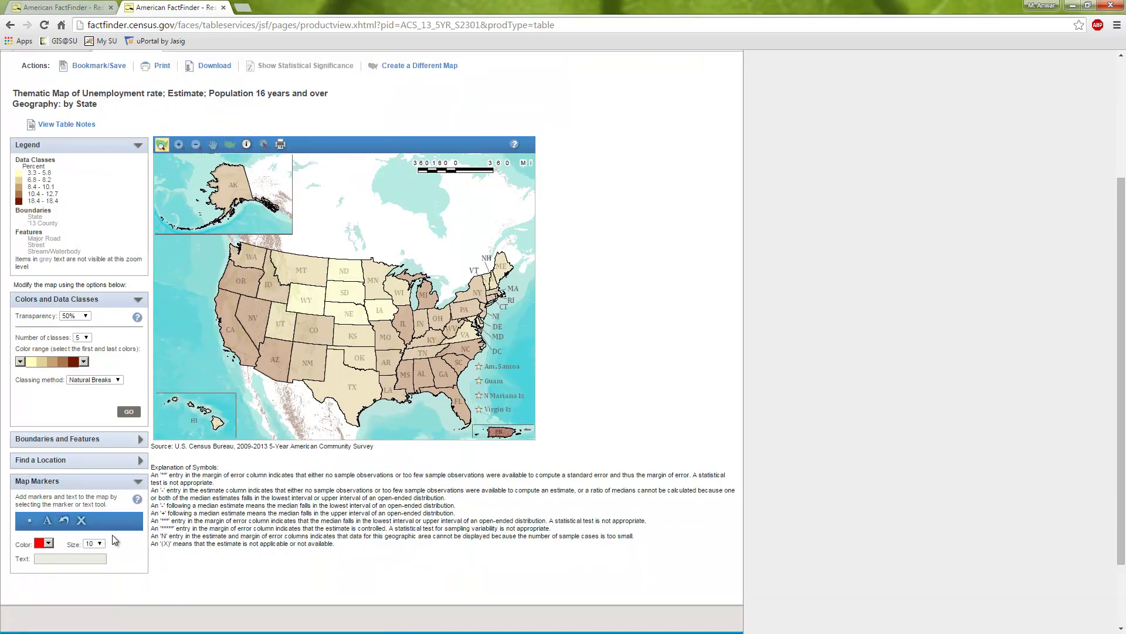
left_click(85, 461)
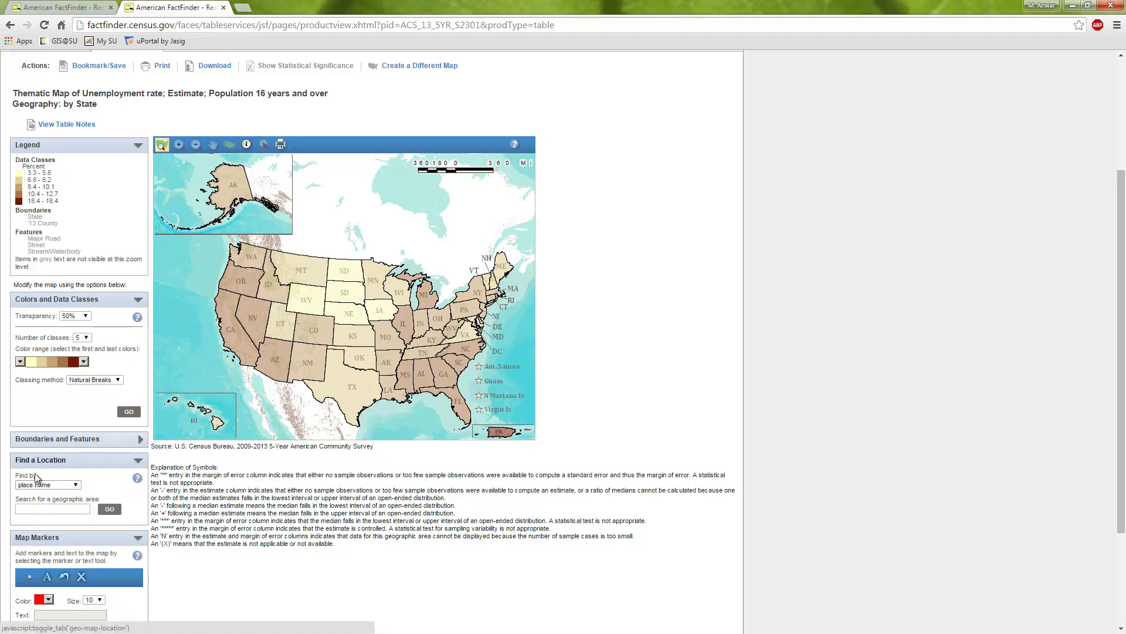
- Reopen Boundaries and Features, look over the Features list, and close without adding any
left_click(88, 444)
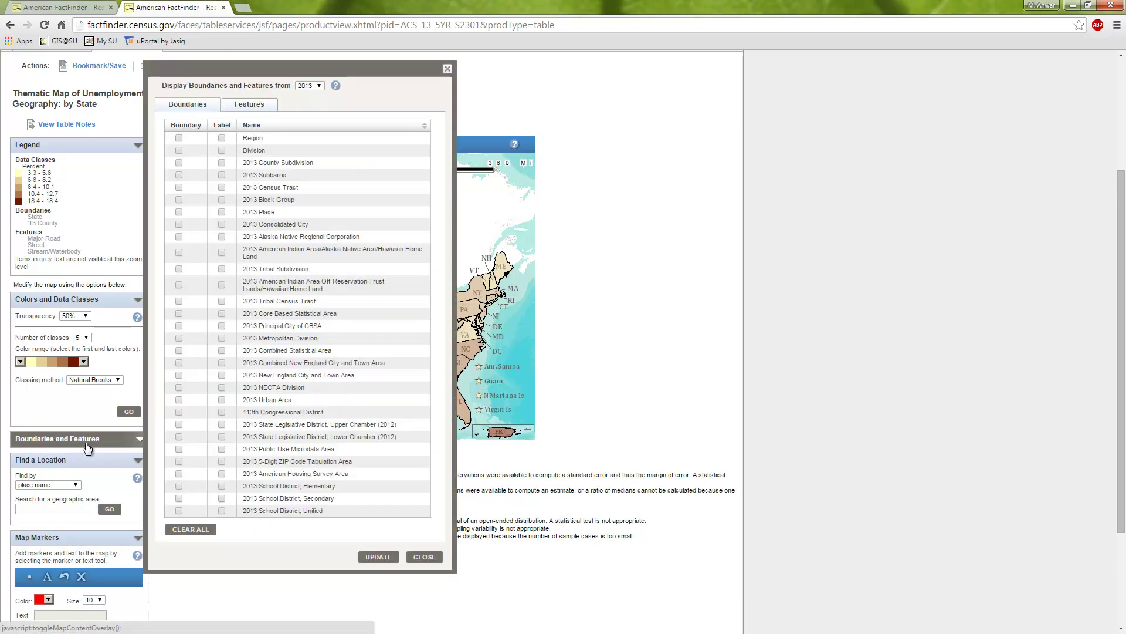
left_click(264, 110)
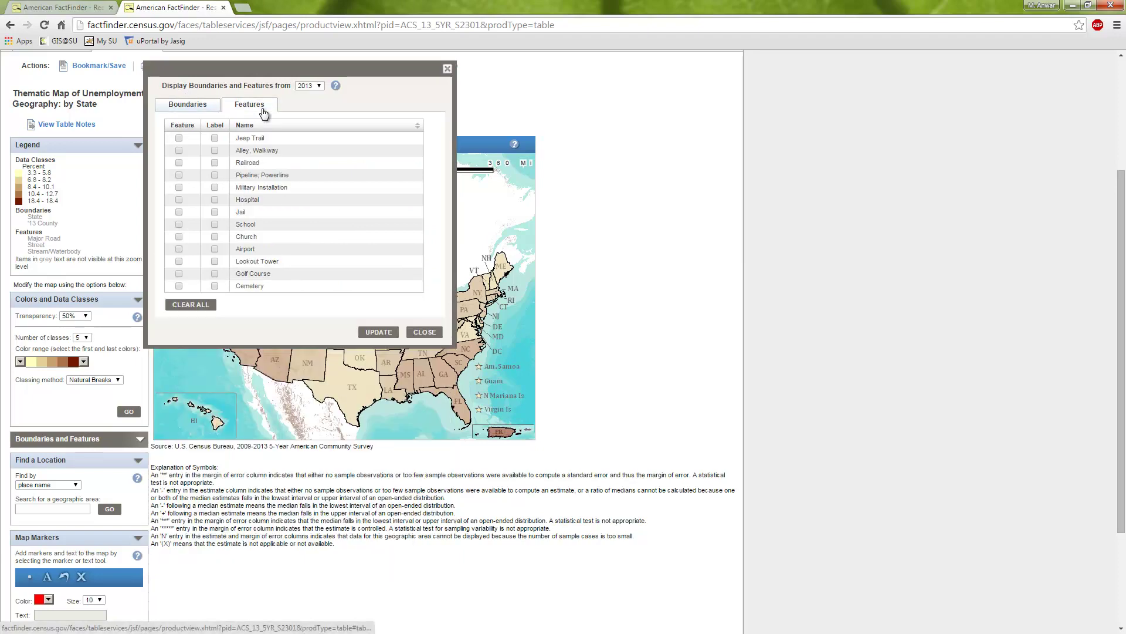
scroll(273, 233, "up", 1)
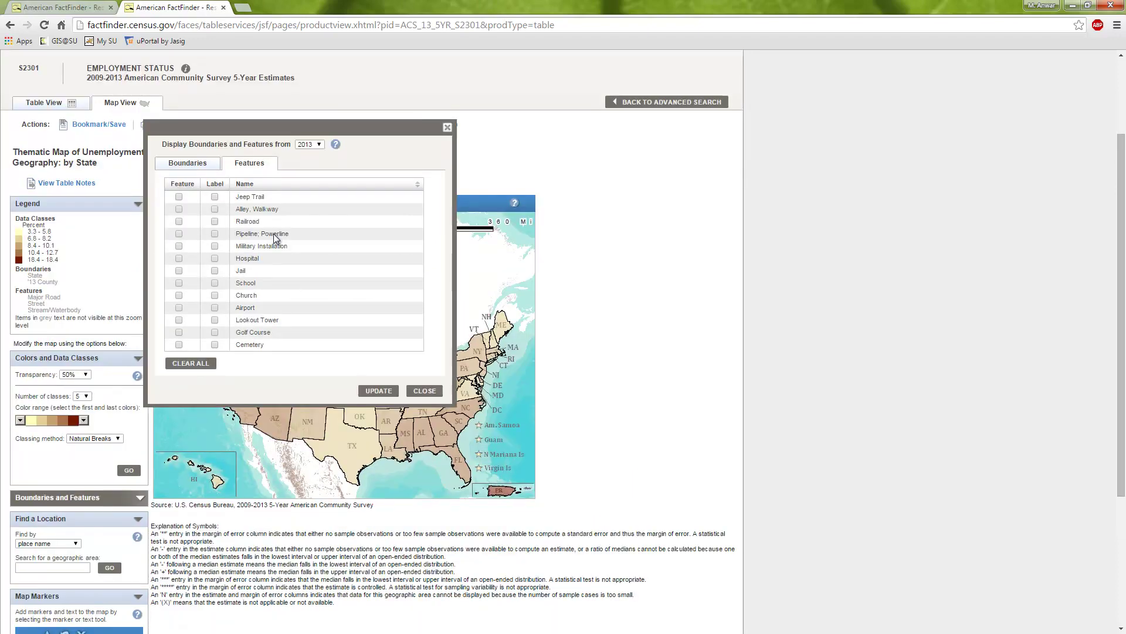
scroll(273, 238, "down", 1)
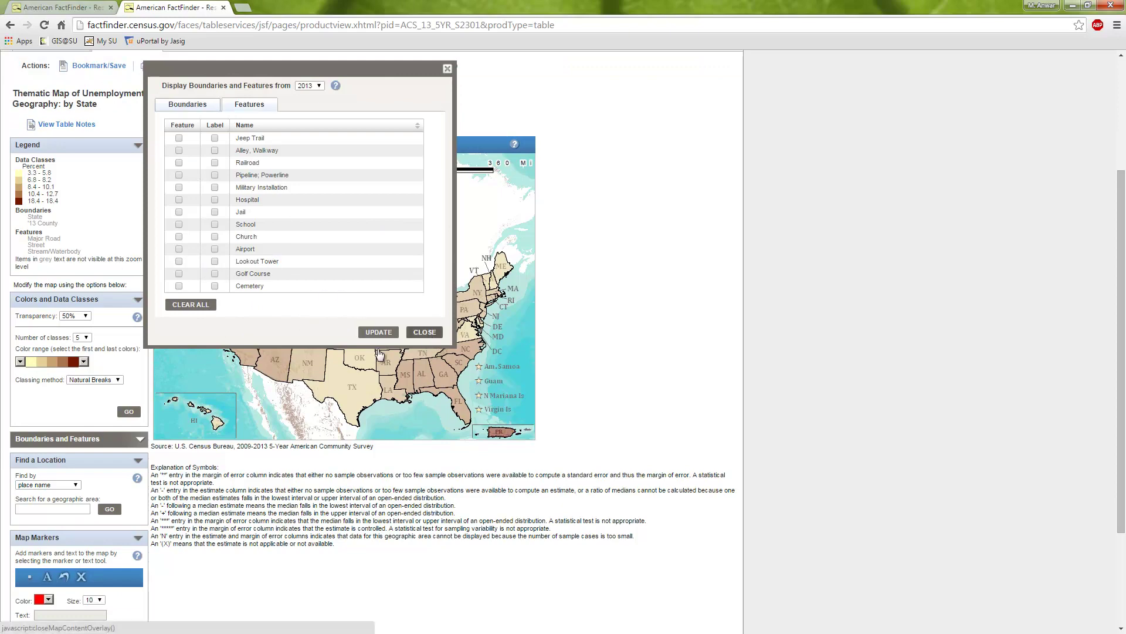
left_click(430, 336)
scroll(101, 464, "up", 2)
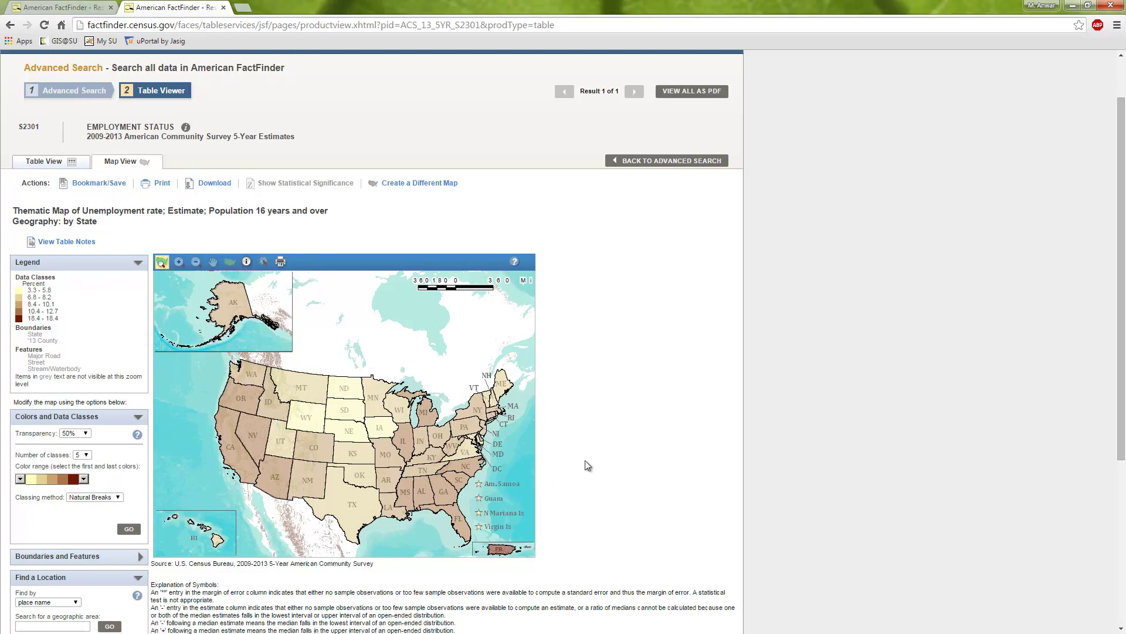
- Set map transparency to 30% and change the colour range's end colour to green
scroll(51, 423, "down", 1)
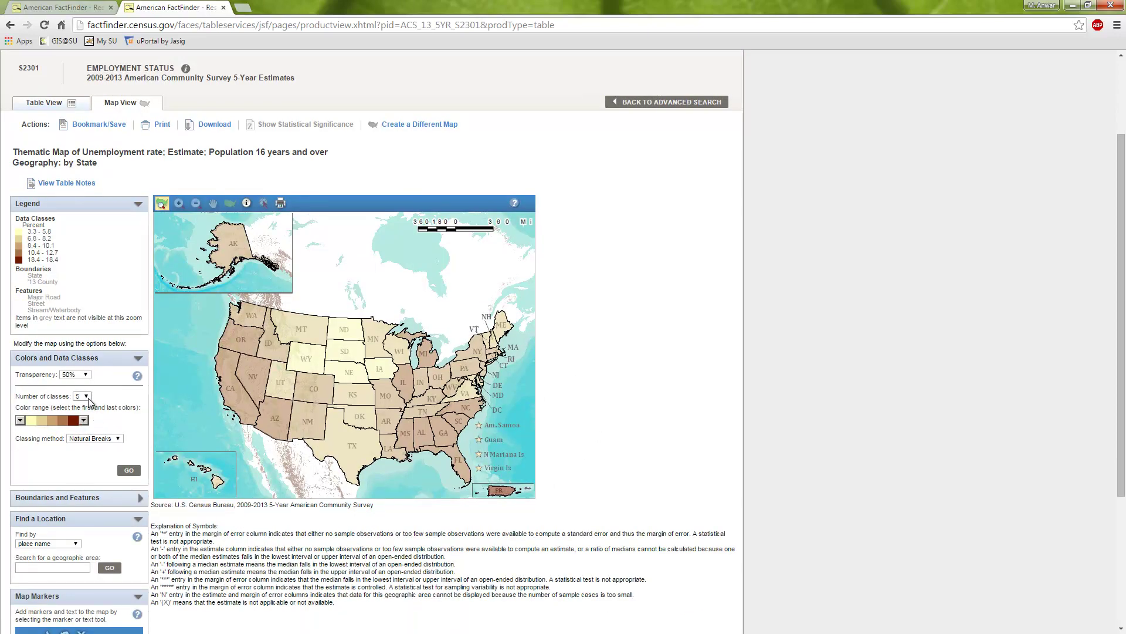
left_click(85, 375)
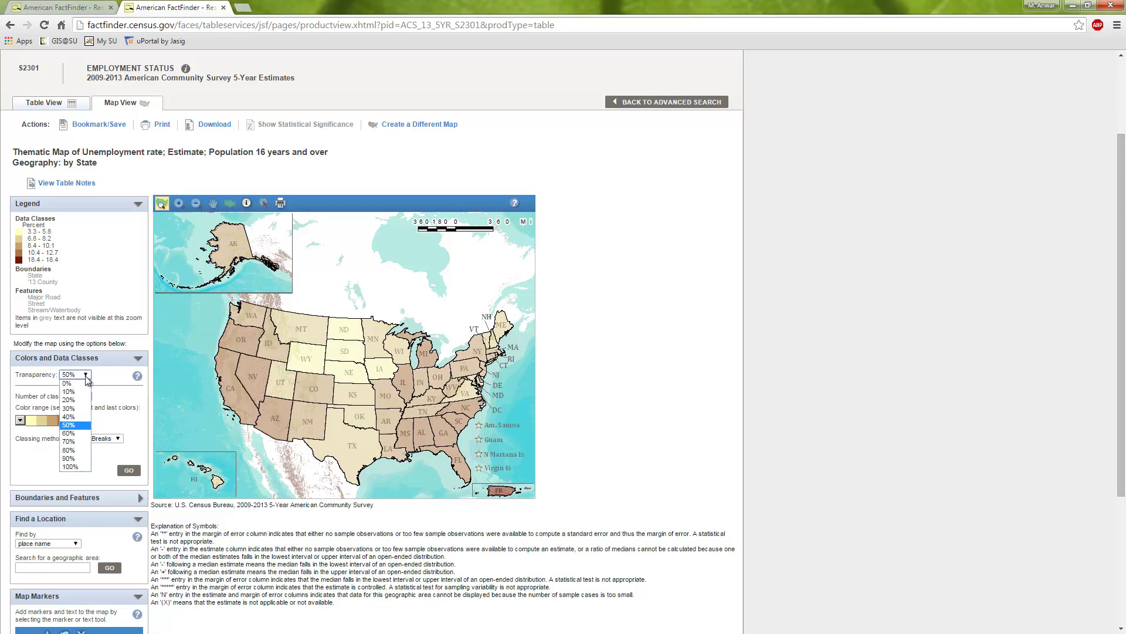
left_click(83, 409)
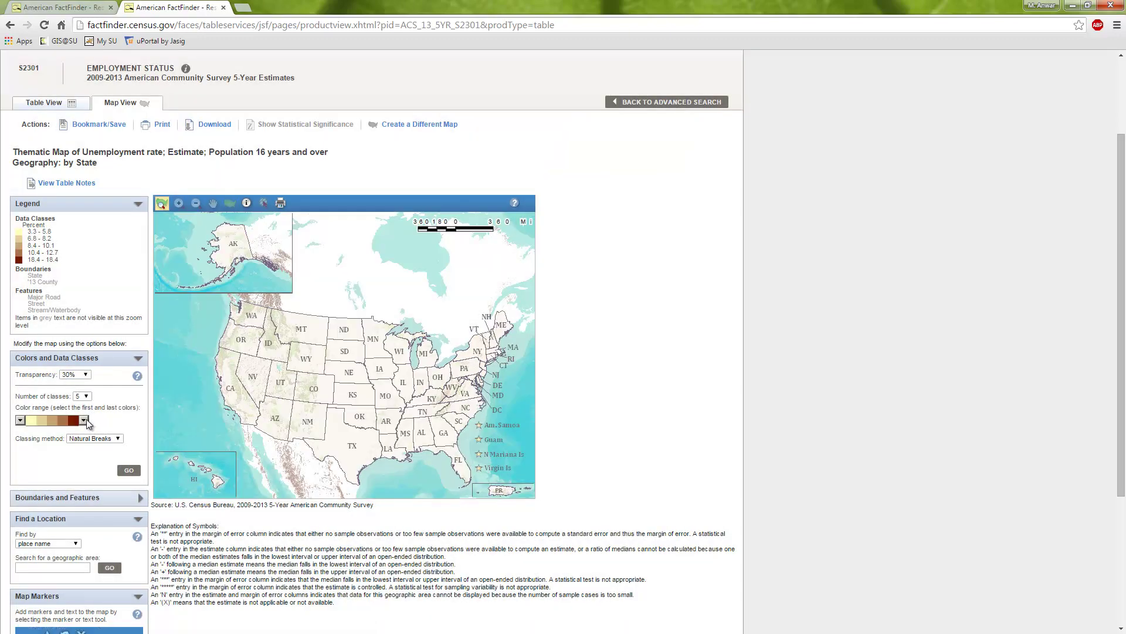
left_click(84, 420)
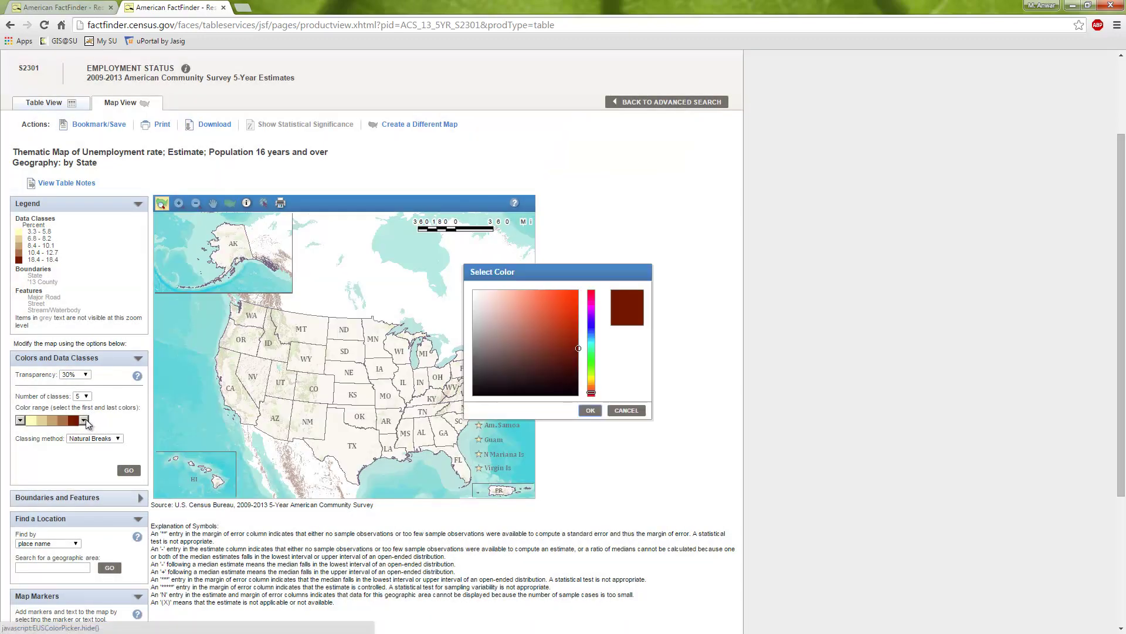
left_click_drag(593, 393, 593, 347)
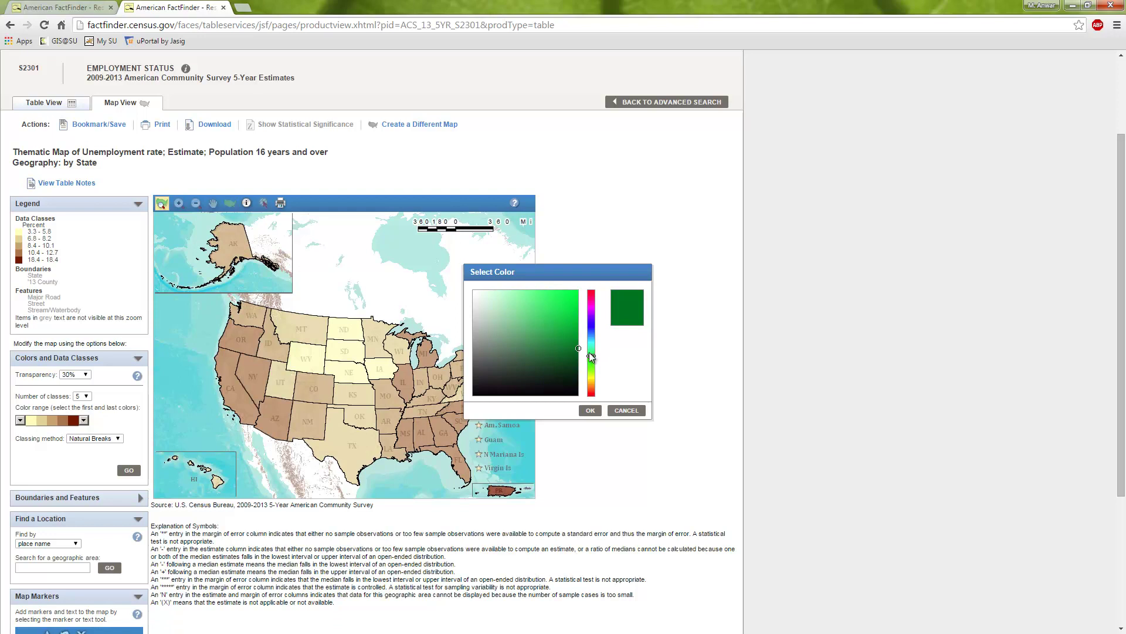
left_click(590, 410)
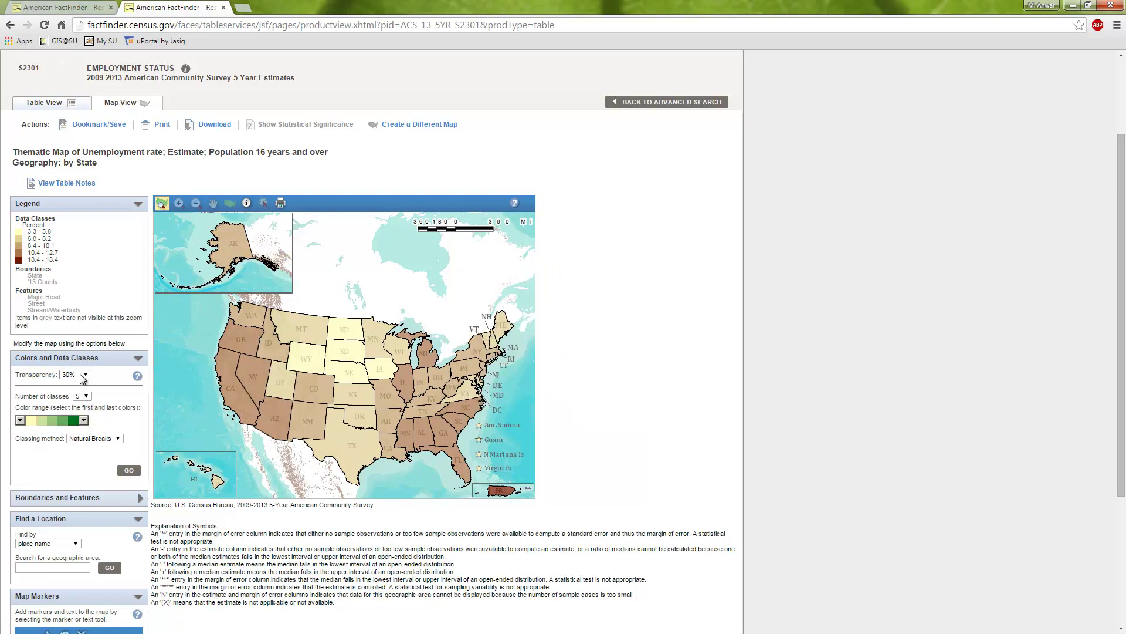
- Use 7 Natural Breaks classes and redraw the map in greens
left_click(82, 396)
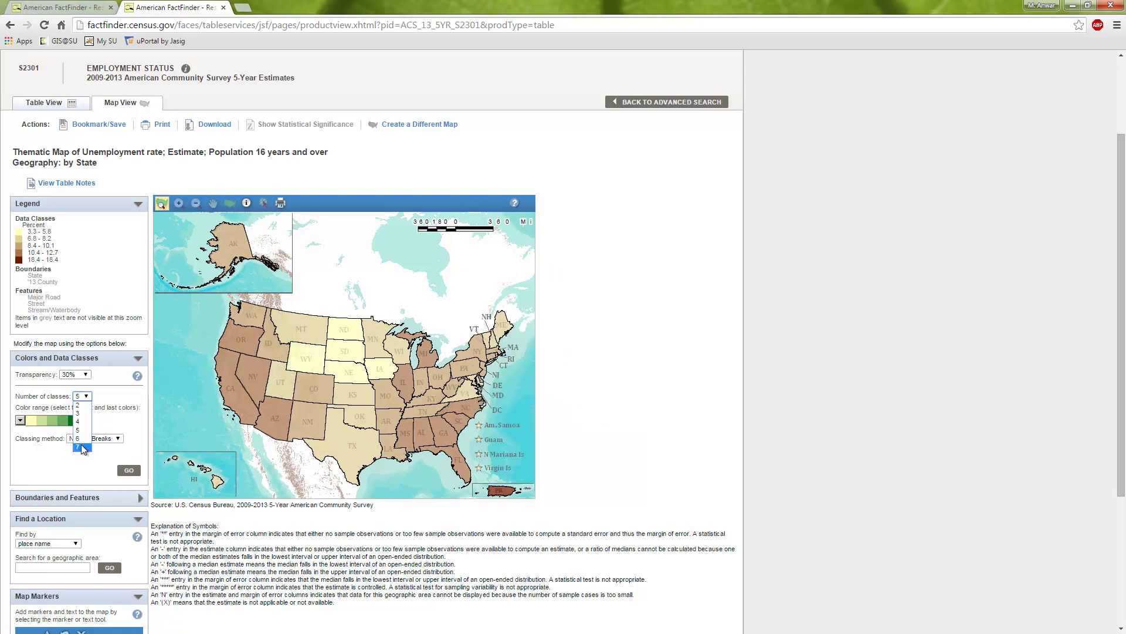
left_click(81, 444)
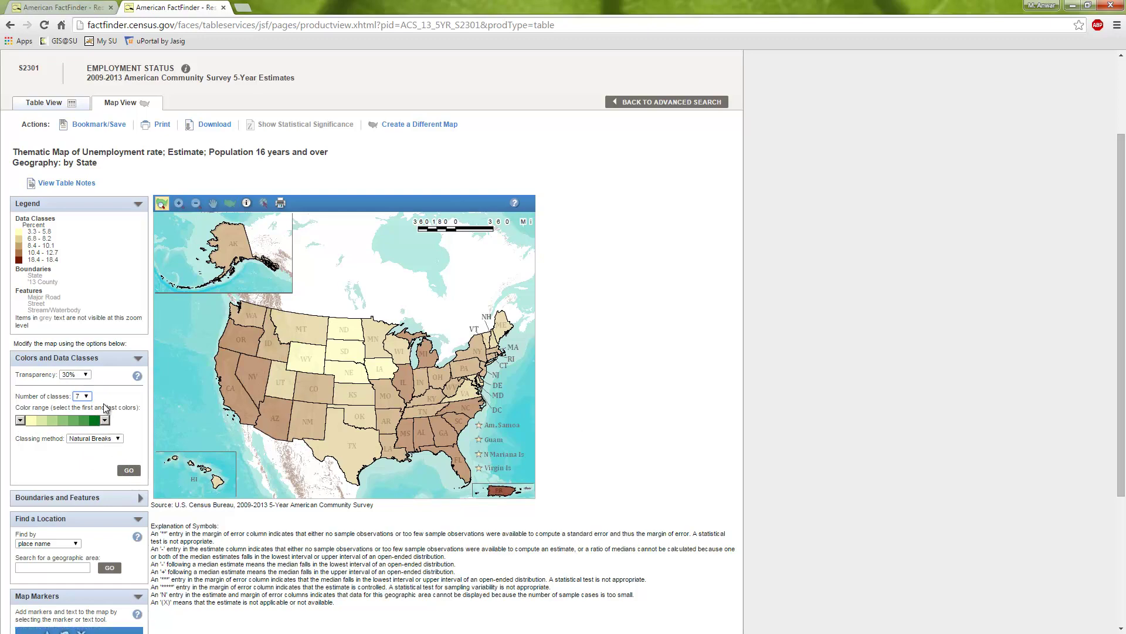
left_click(138, 474)
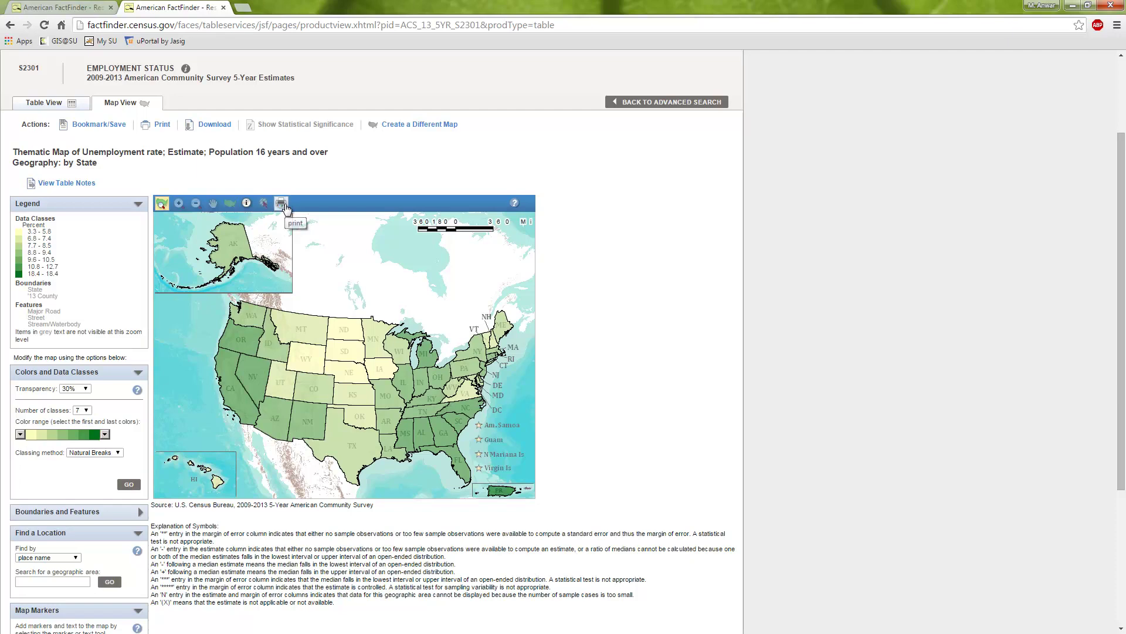
- Print the map as a landscape PDF titled '2013 Unemployment Rate'; the build fails with an error
left_click(282, 204)
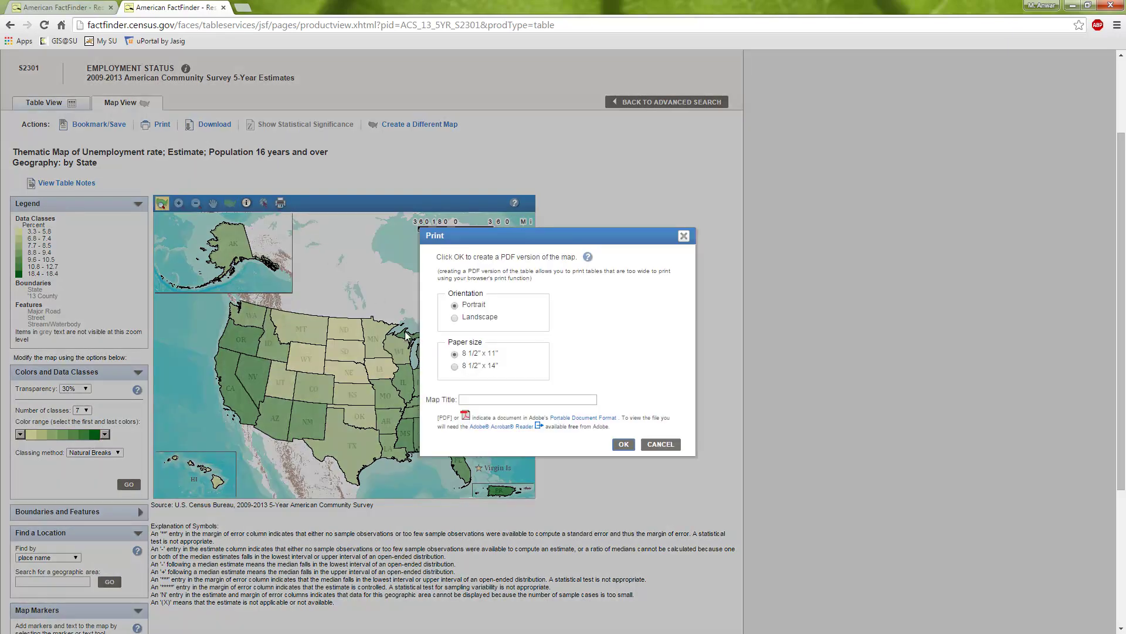
left_click(487, 403)
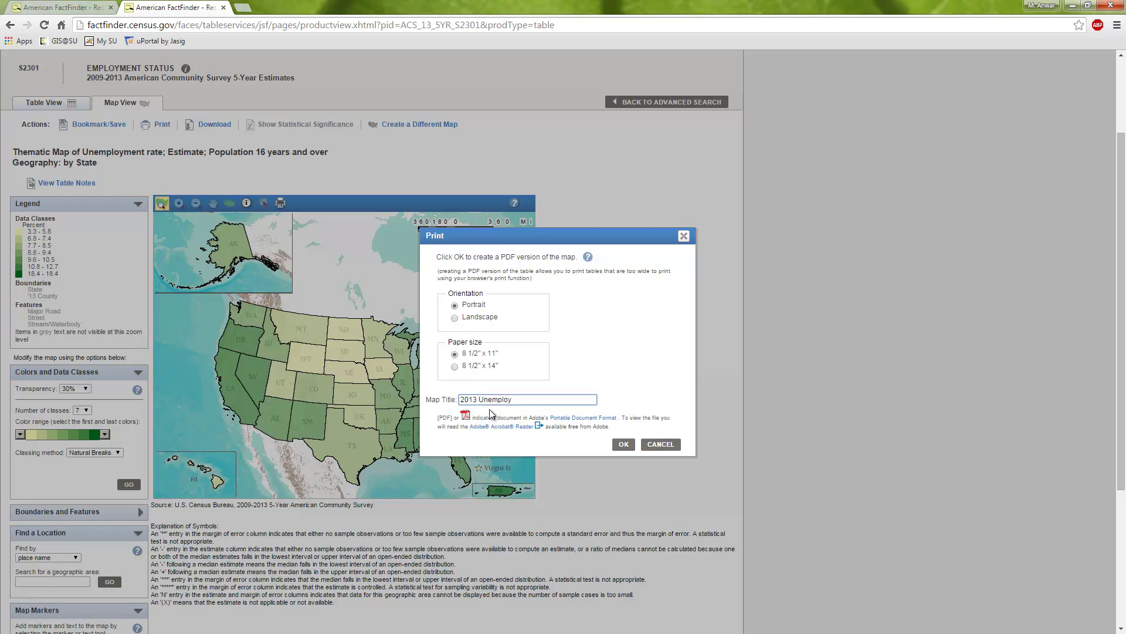
type("ent Rate")
left_click(479, 320)
left_click(624, 444)
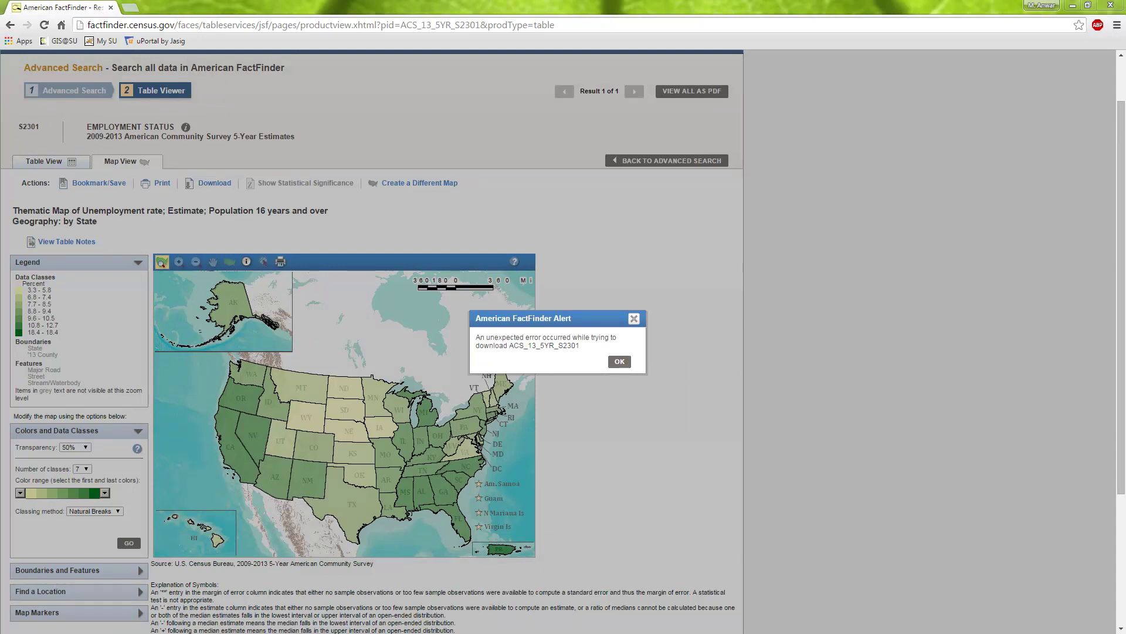
left_click(626, 364)
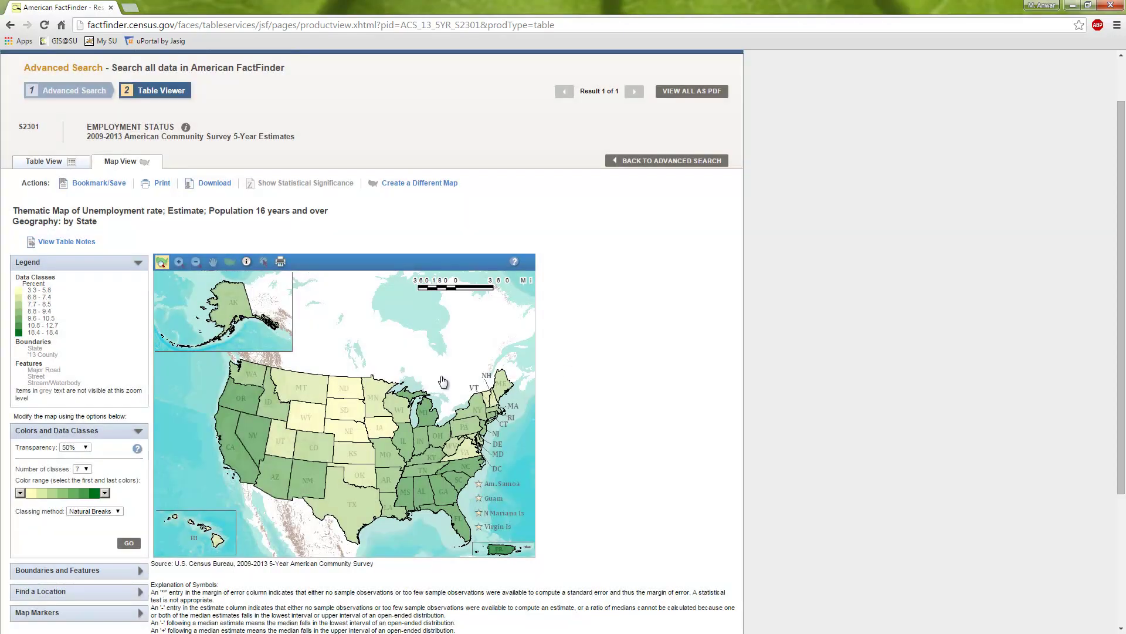
left_click(285, 264)
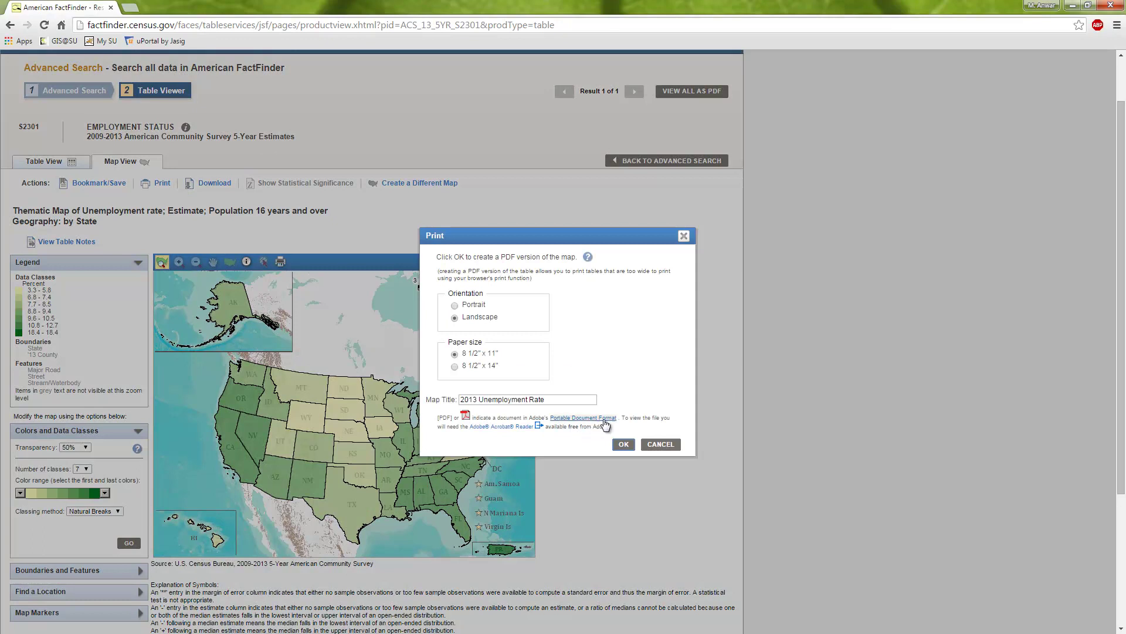
left_click(623, 445)
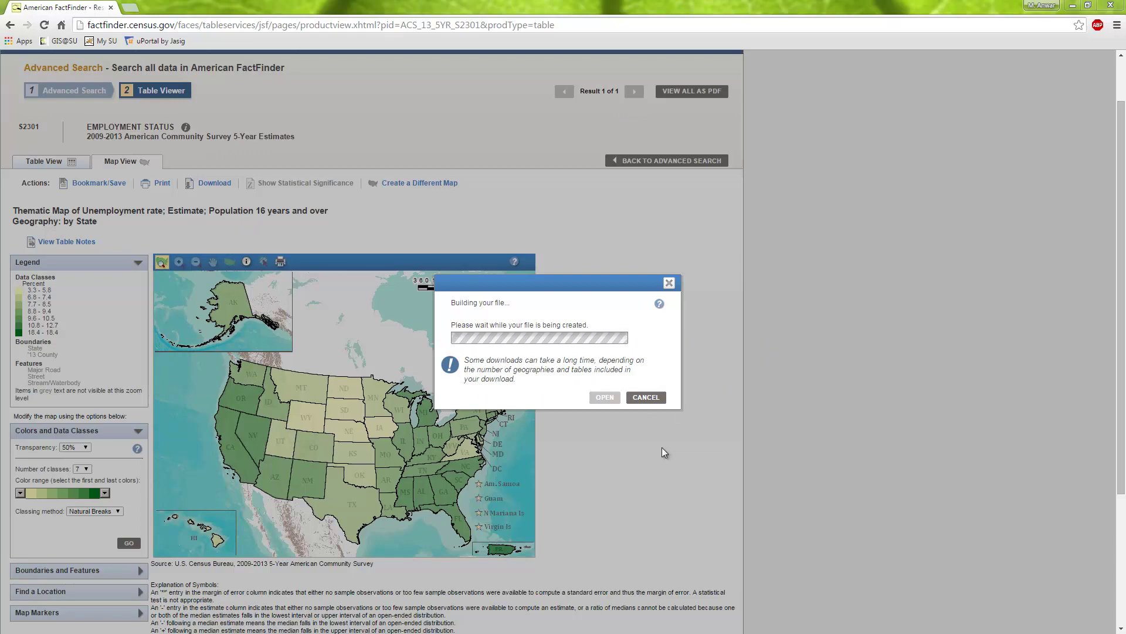
left_click(646, 397)
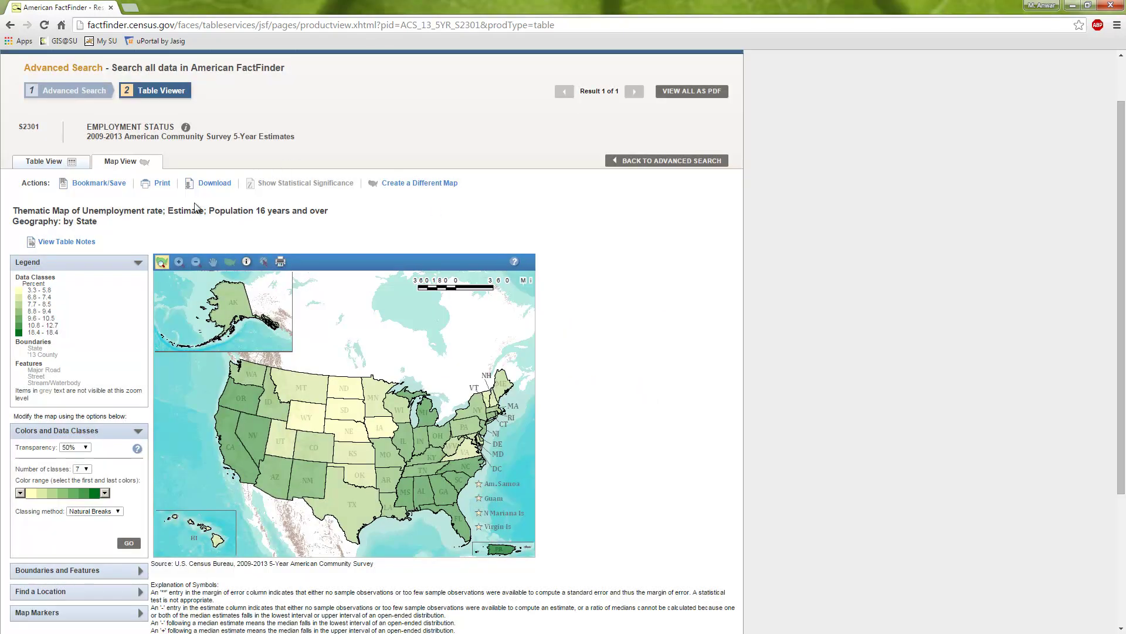
left_click(155, 186)
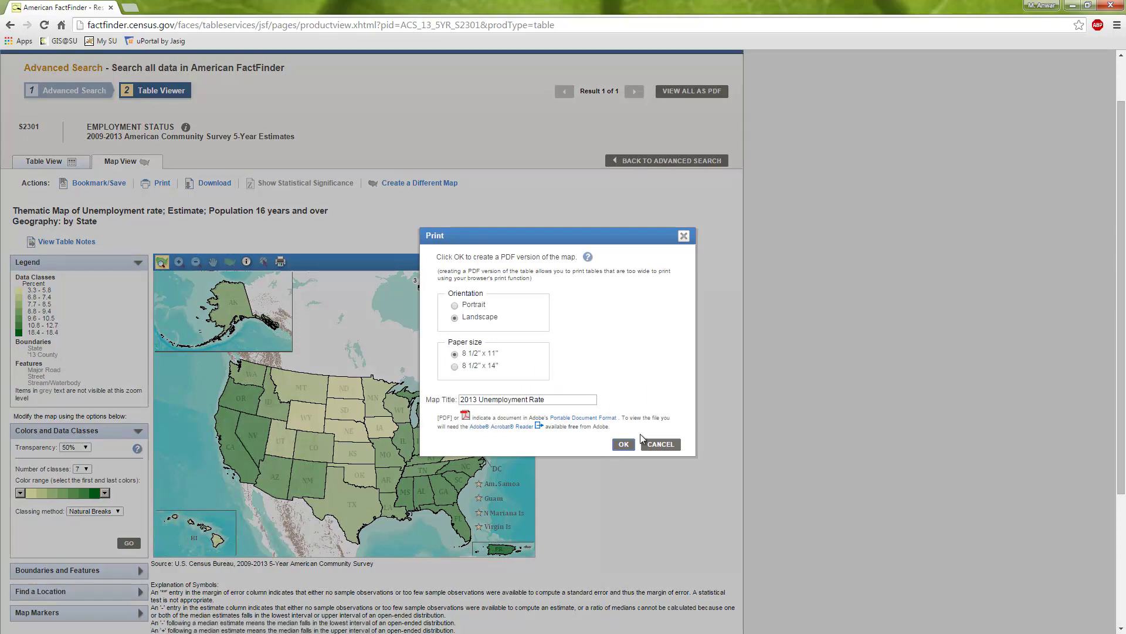
left_click(660, 445)
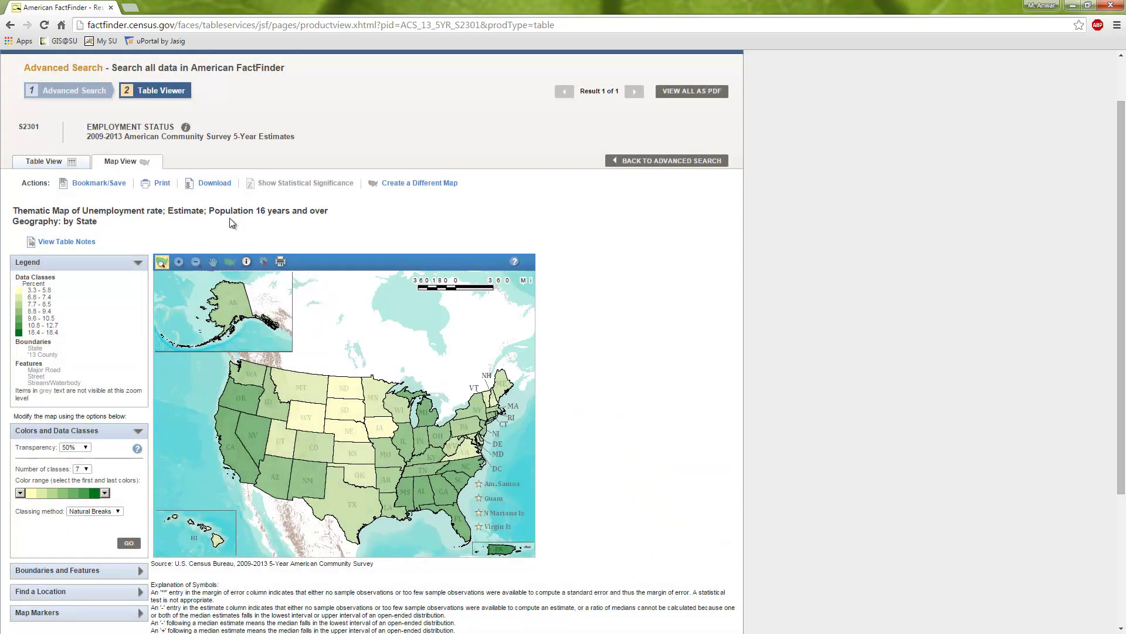
- Try downloading the map as a PDF, then as a JPEG image instead
left_click(215, 186)
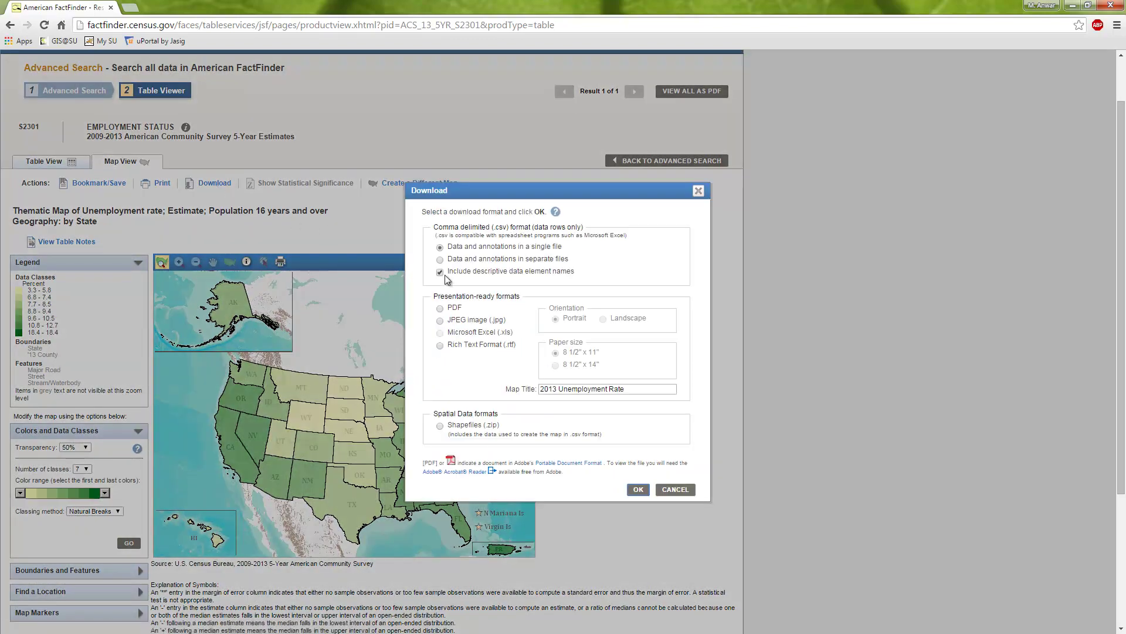
left_click(454, 310)
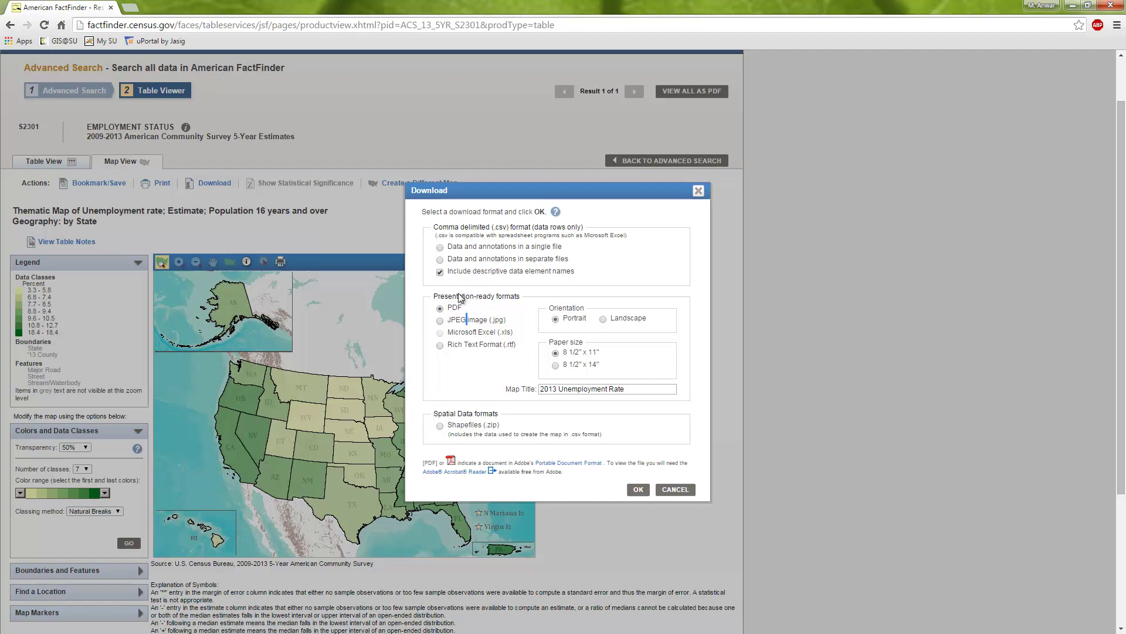
left_click(440, 320)
left_click(638, 490)
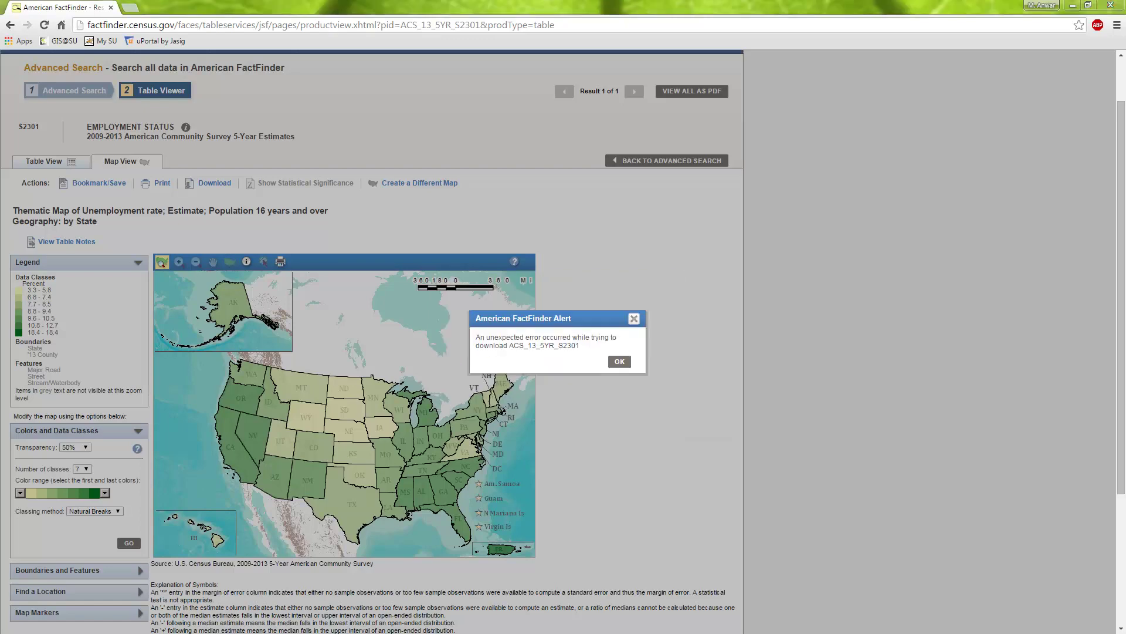
- Dismiss the download error and download the S2301 data in the default format
left_click(620, 362)
left_click(204, 183)
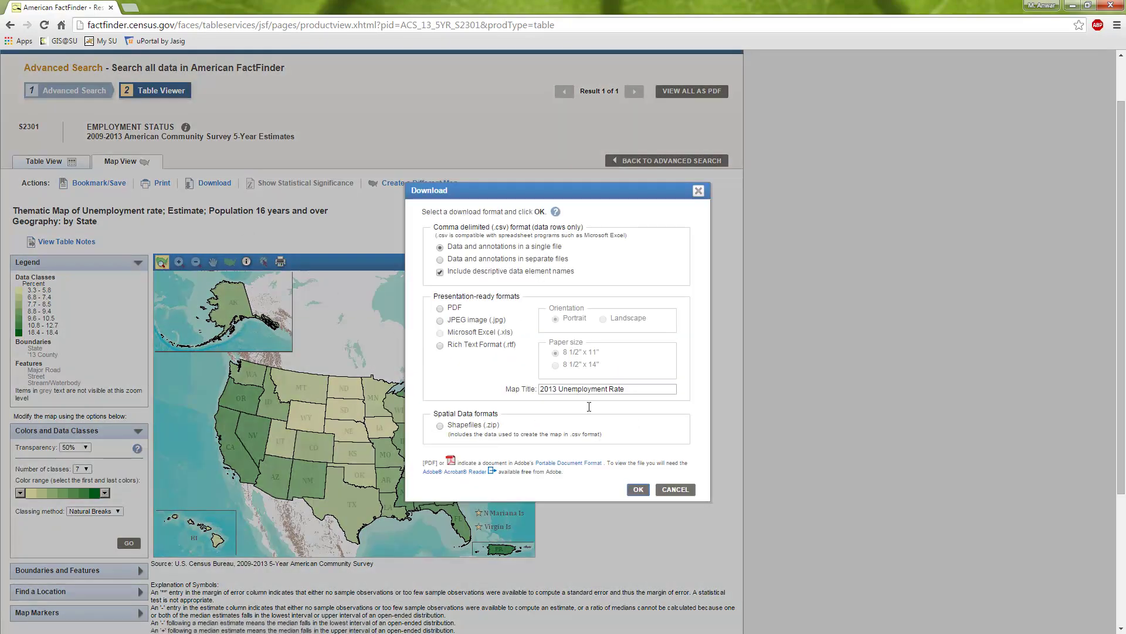
left_click(638, 490)
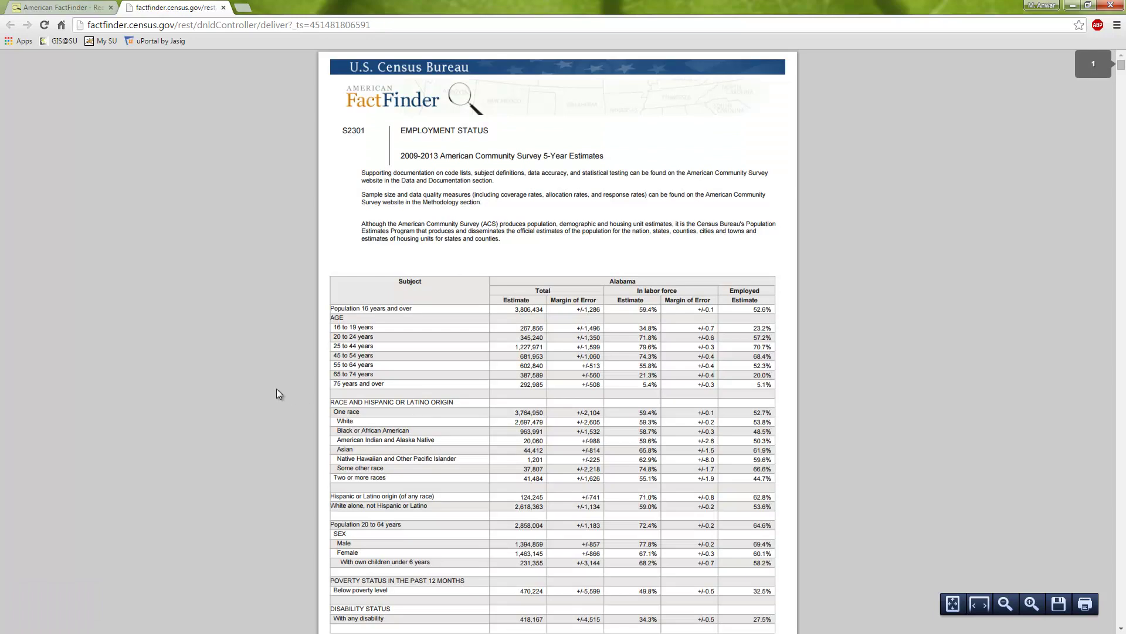
- Scroll through the S2301 PDF pages, then return to the FactFinder map tab
scroll(276, 389, "down", 20)
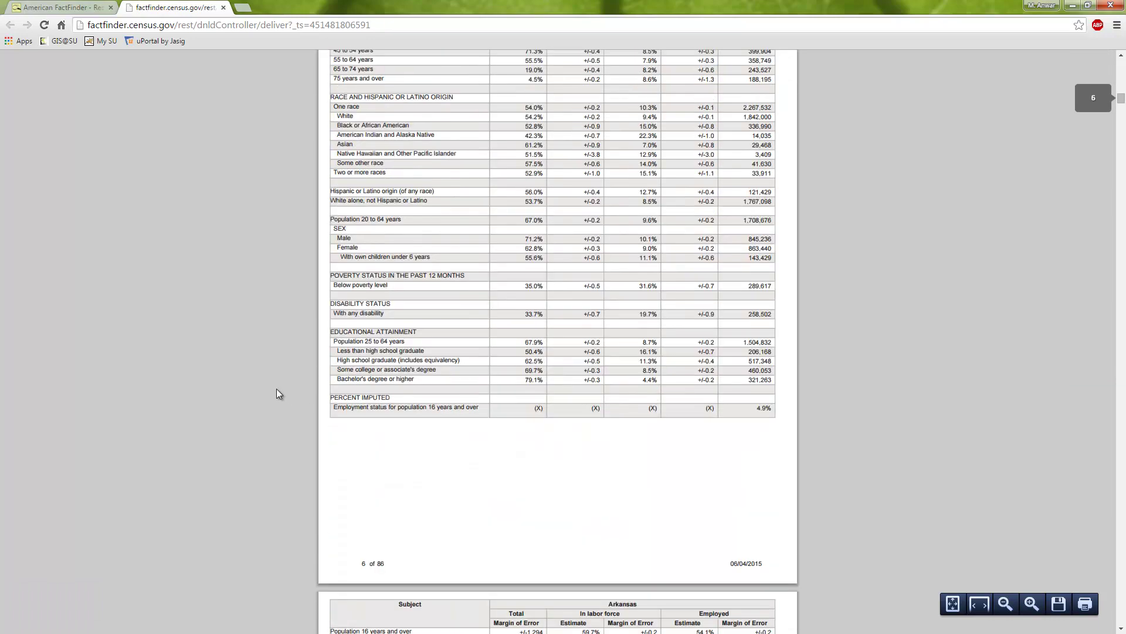
scroll(277, 388, "down", 10)
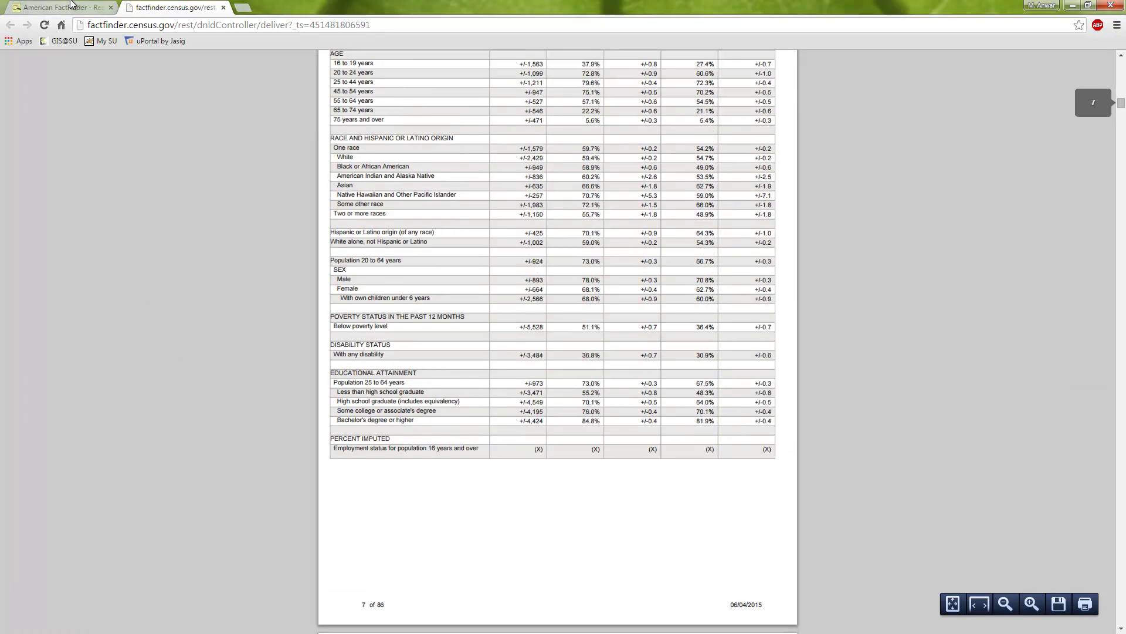
left_click(71, 5)
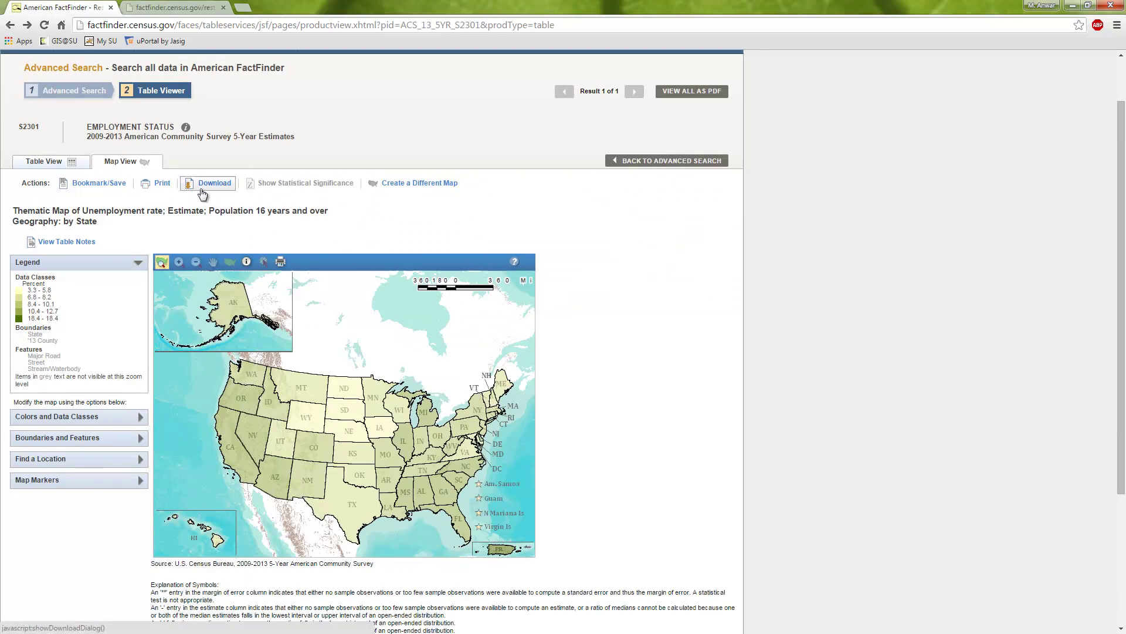
- Request another PDF print of the map, then cancel the slow file build
left_click(160, 183)
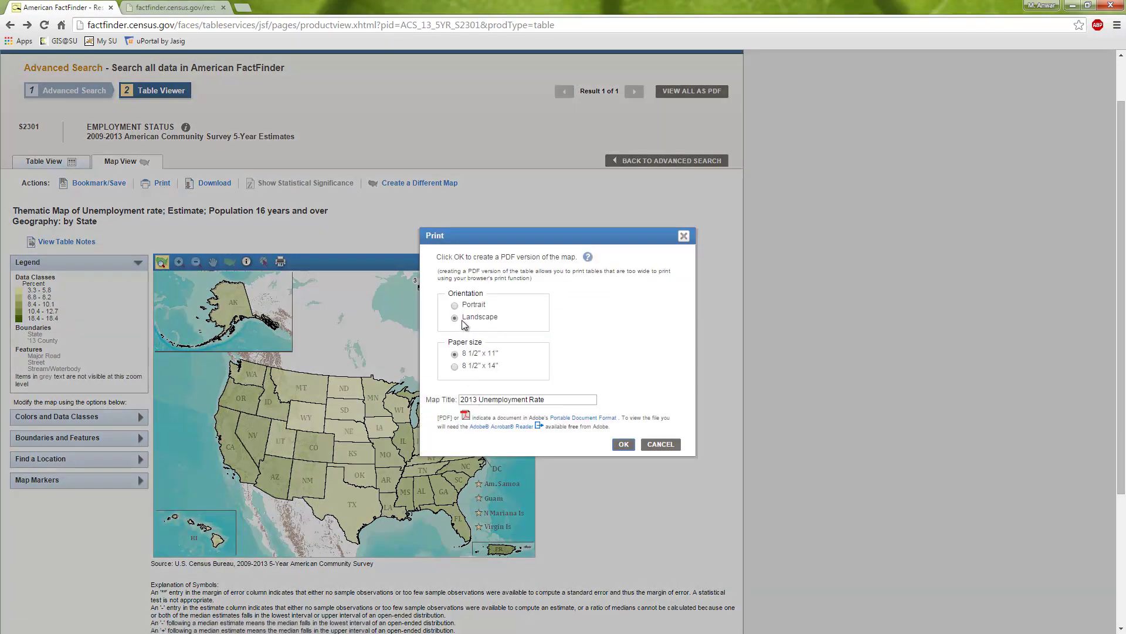
left_click(623, 444)
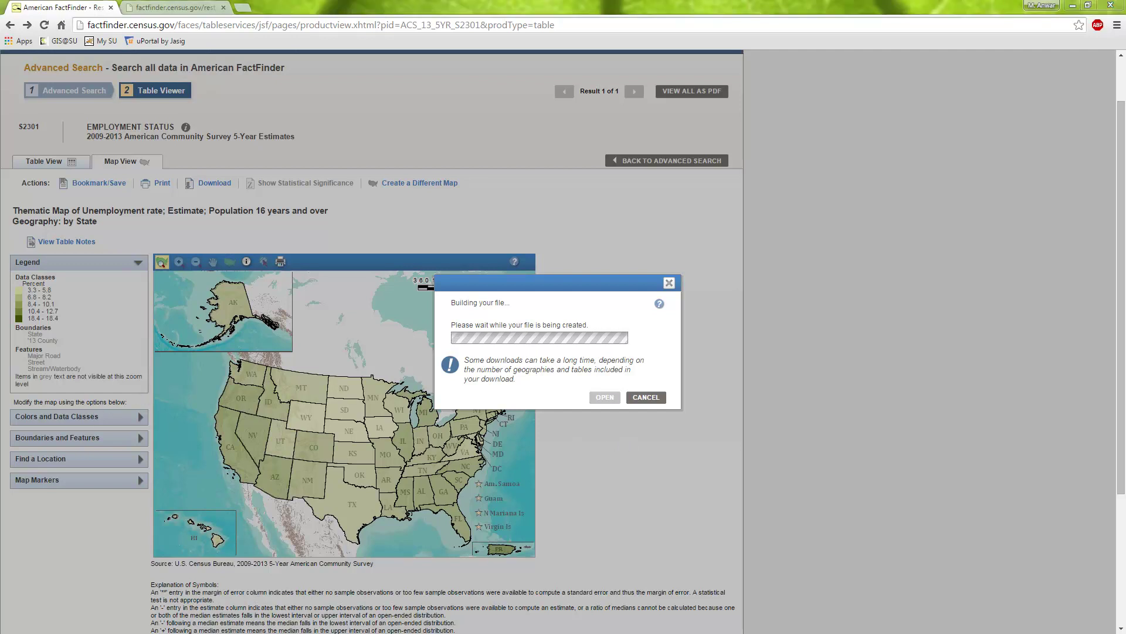
left_click(646, 398)
scroll(540, 418, "down", 1)
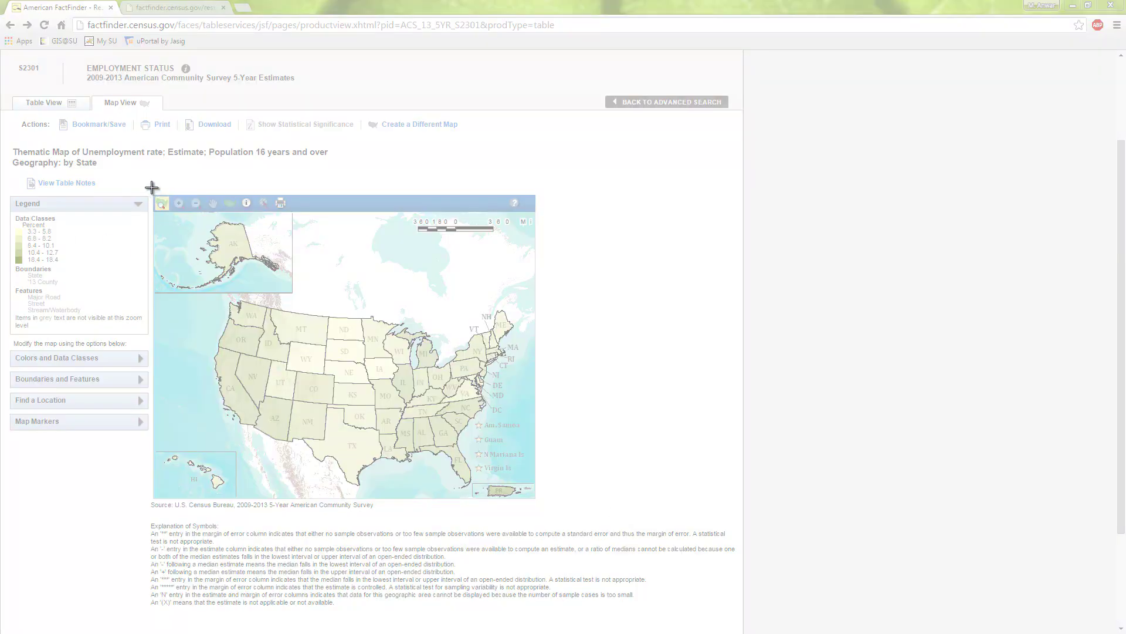
- Snip the green unemployment map with its source line, then close the Snipping Tool window
left_click_drag(151, 191, 540, 512)
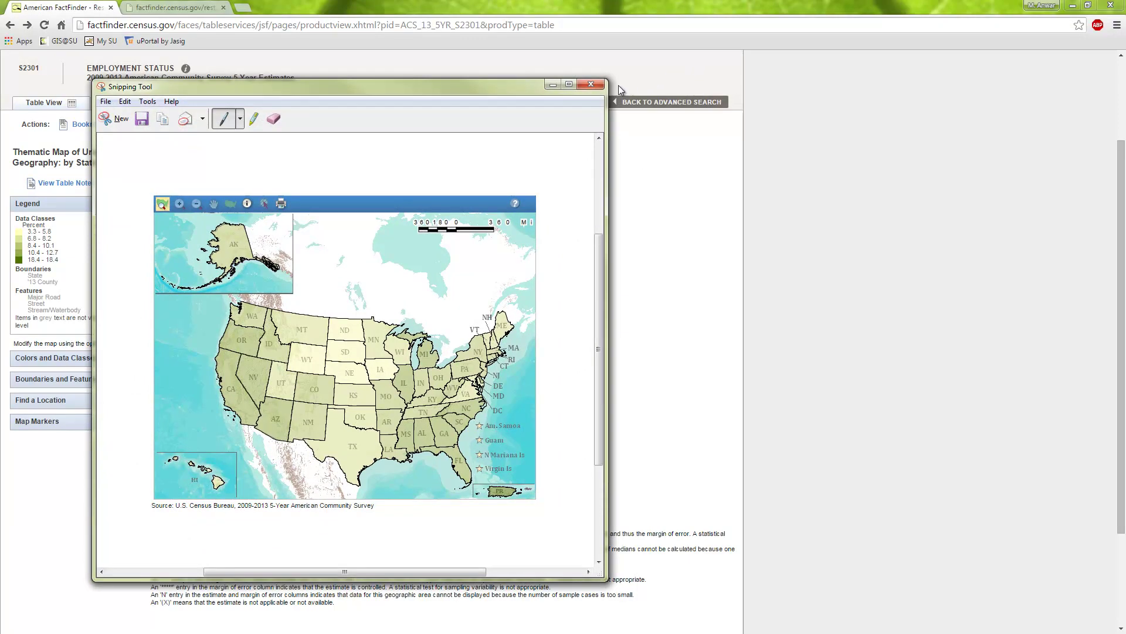
left_click(591, 84)
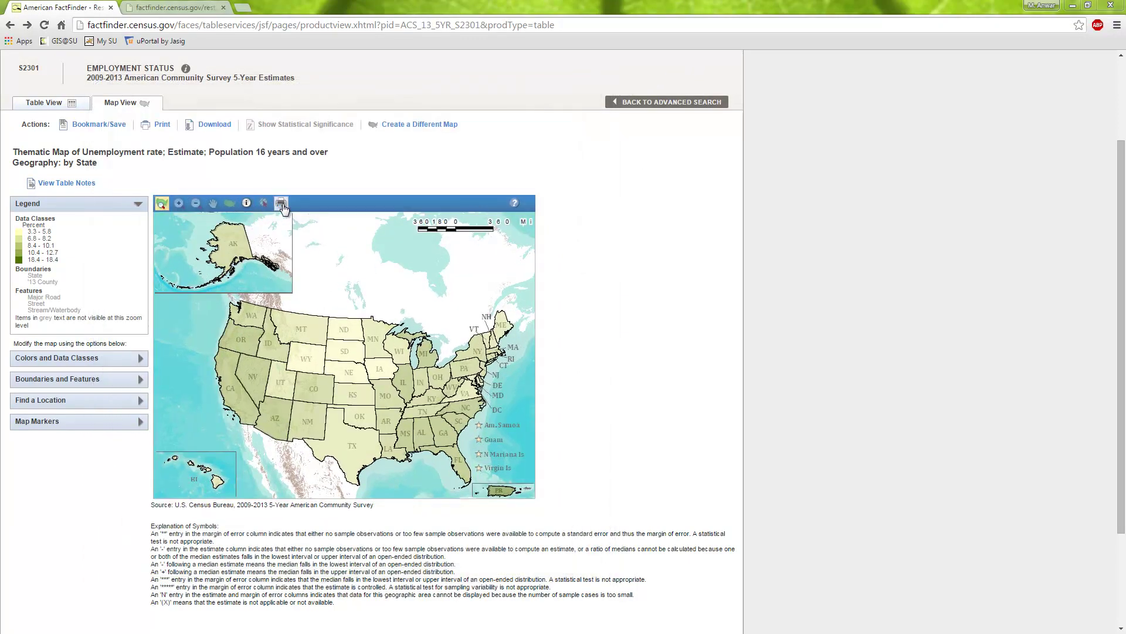